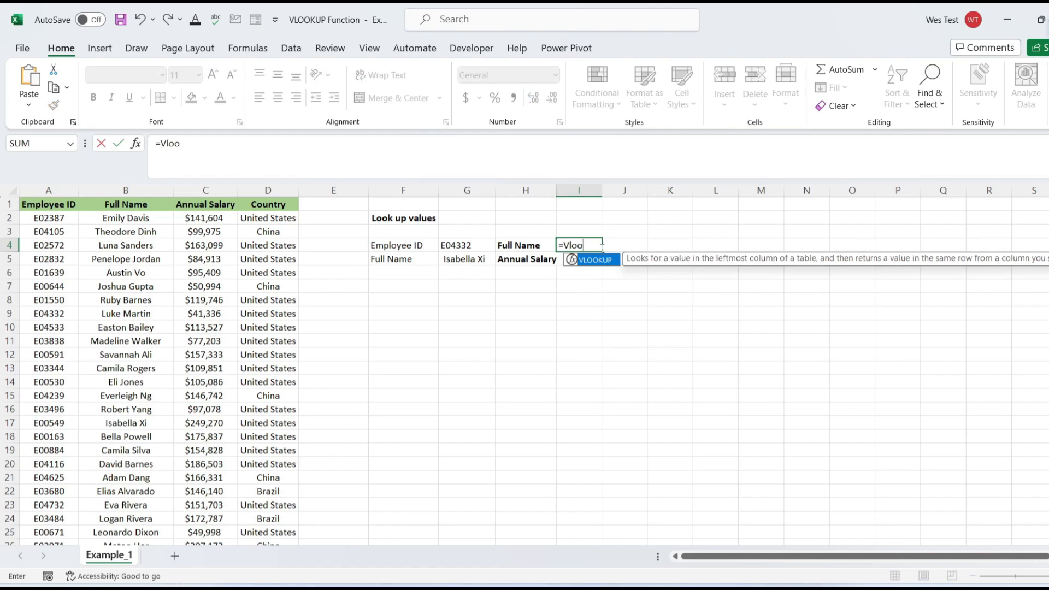
Start a VLOOKUP formula in cell I4 with the employee ID in G4 as the lookup value.
{"action": "double_click", "coordinate": [595, 260]}
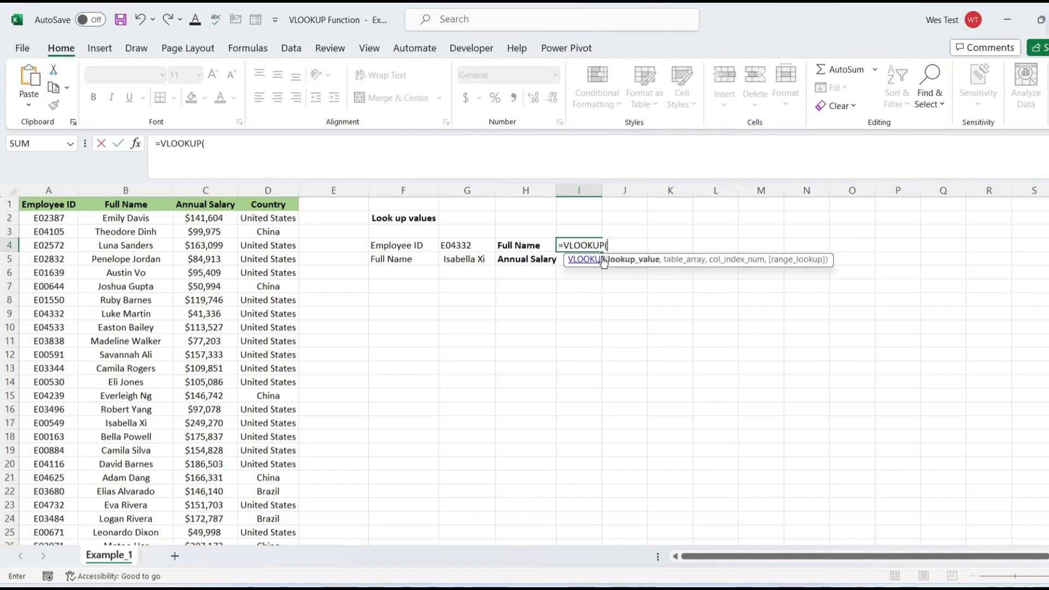
{"action": "left_click", "coordinate": [466, 247]}
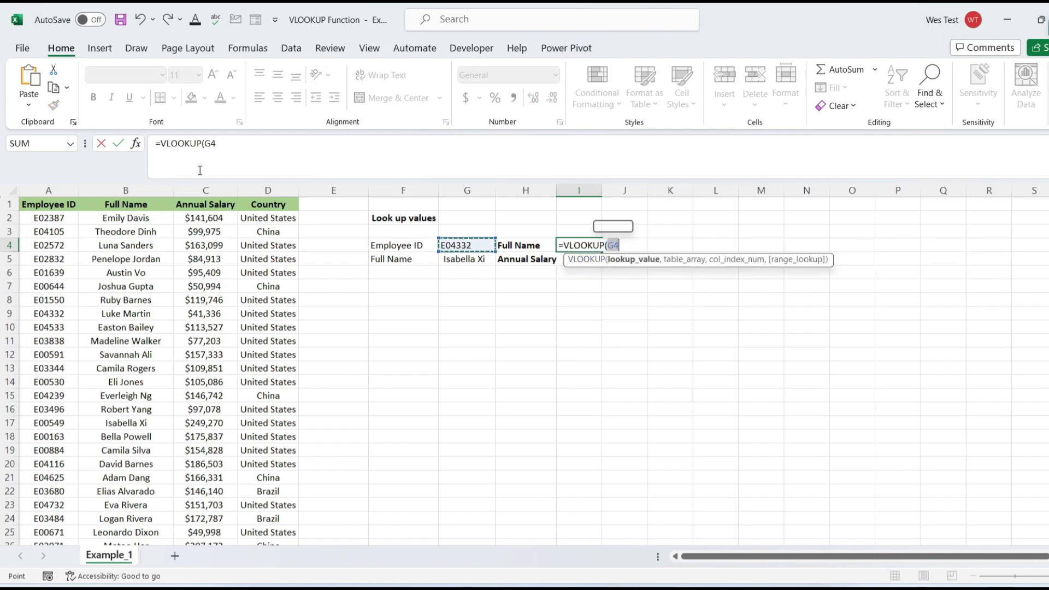
{"action": "left_click", "coordinate": [221, 148]}
{"action": "type", "text": ","}
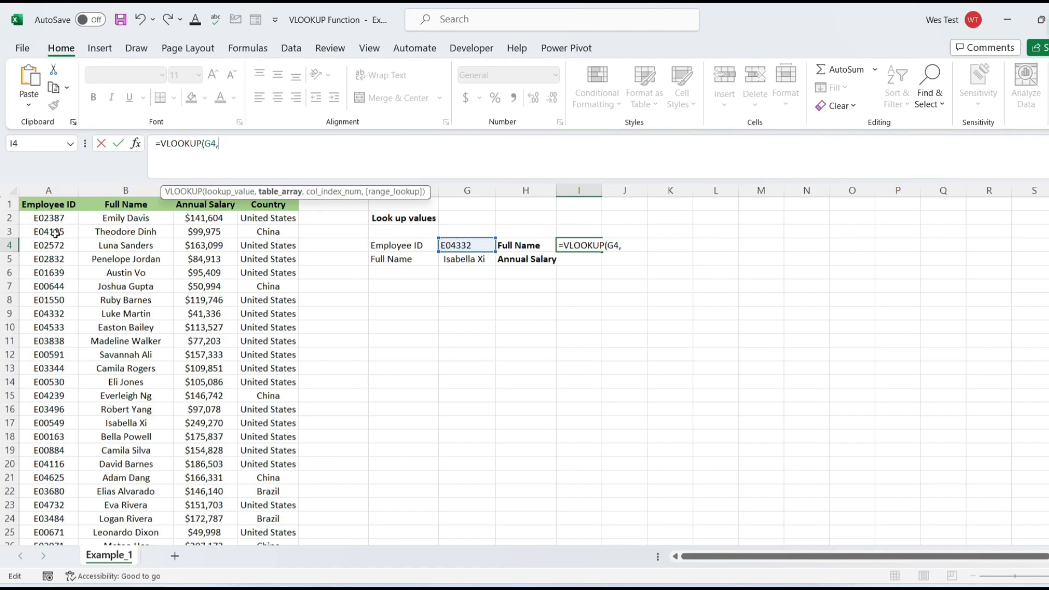
Set the I4 formula's table array to the absolute range $A$2:$B$1001, covering the Employee ID and Full Name columns.
{"action": "left_click_drag", "start_coordinate": [42, 218], "coordinate": [101, 221]}
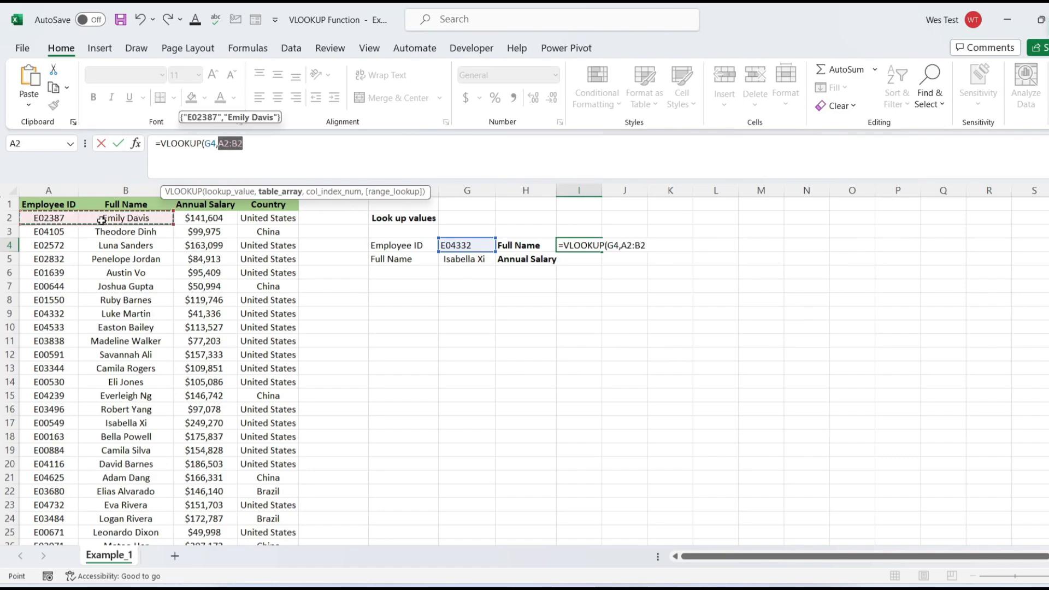
{"action": "key", "text": "ctrl+shift+Down"}
{"action": "left_click_drag", "start_coordinate": [1048, 529], "coordinate": [1048, 207]}
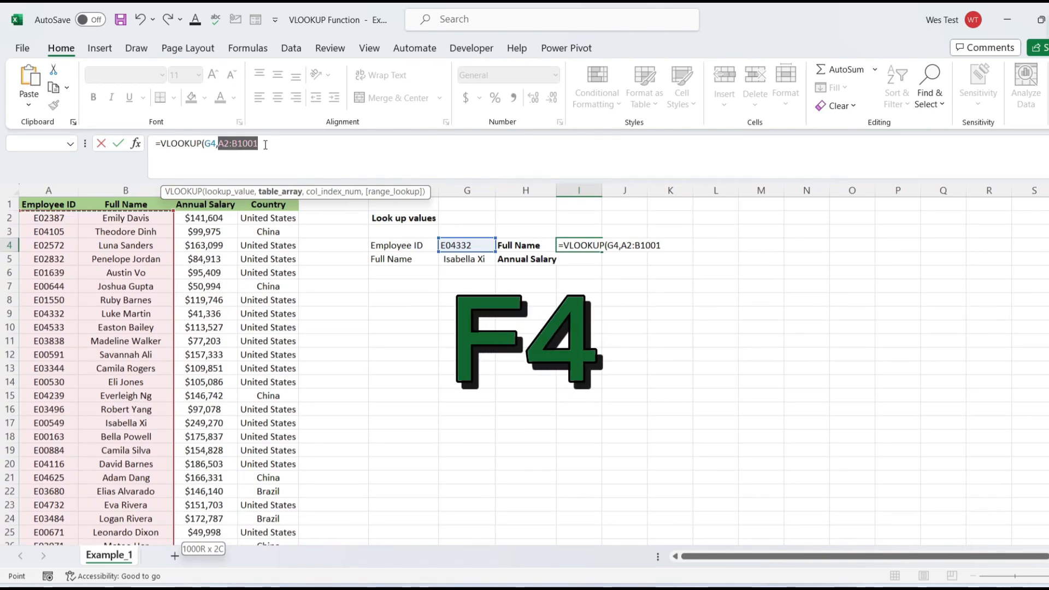
{"action": "key", "text": "F4"}
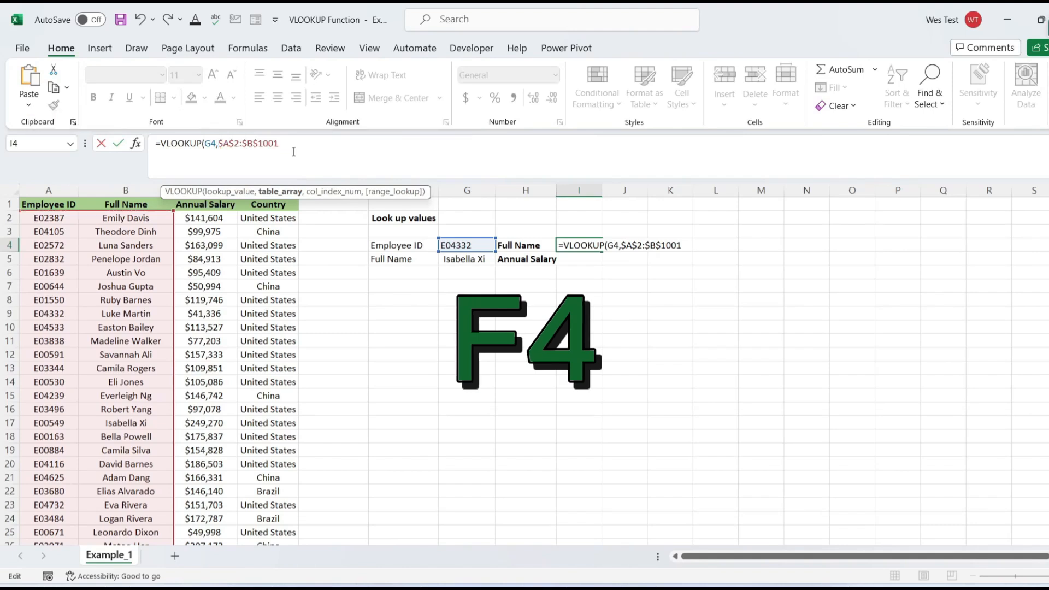
{"action": "type", "text": ","}
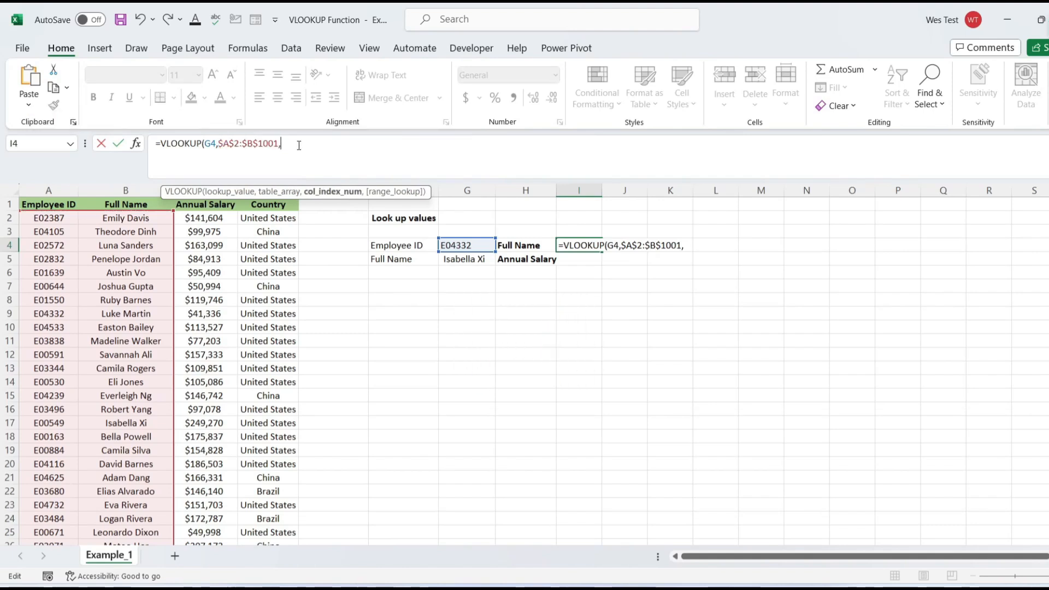
Complete the I4 lookup with column index 2 and FALSE for an exact match, and autofit the width of column I.
{"action": "type", "text": "2,"}
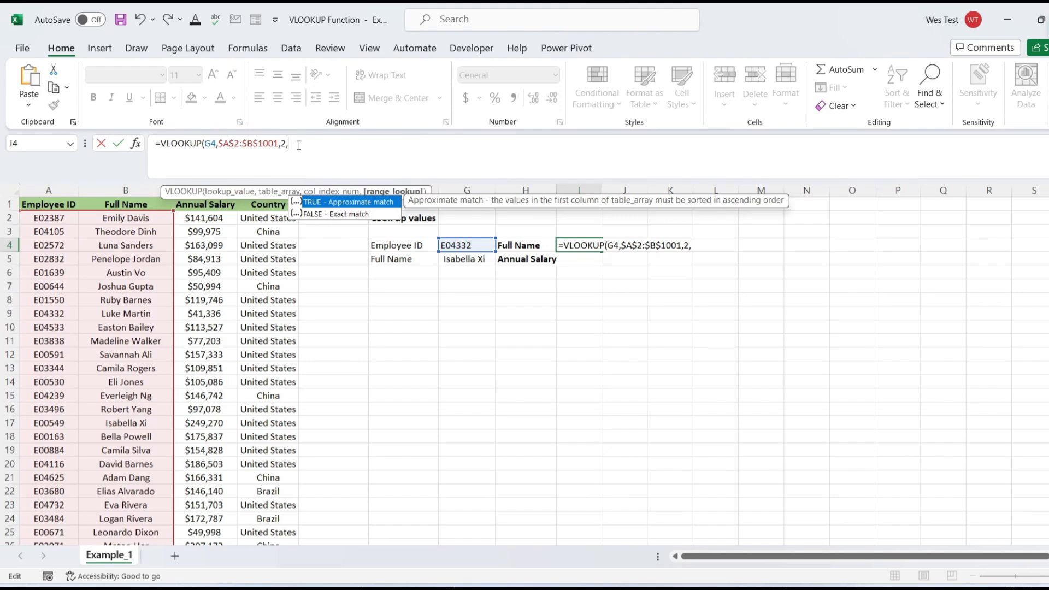
{"action": "double_click", "coordinate": [325, 214]}
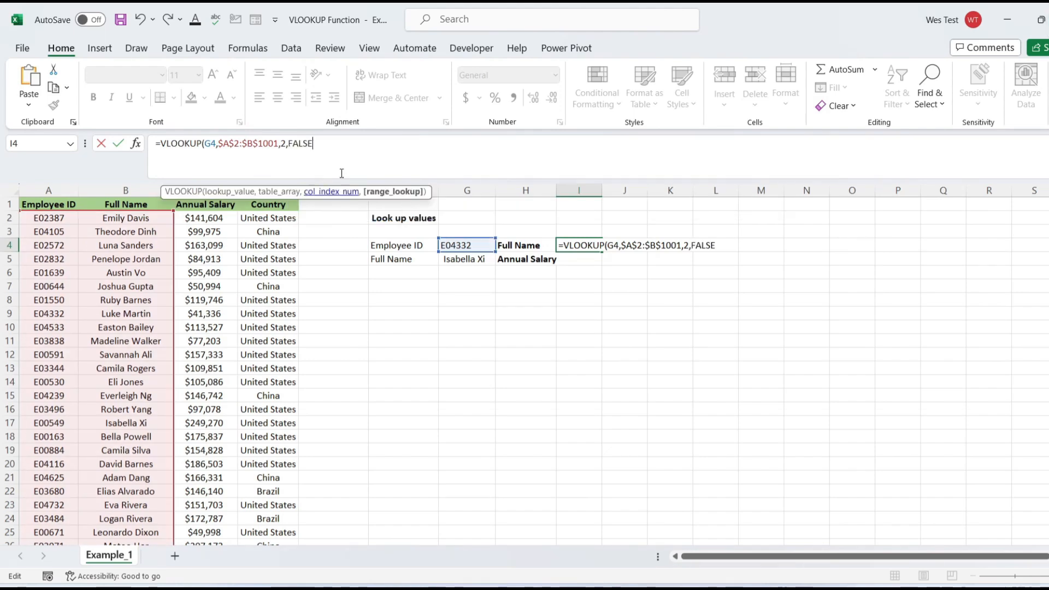
{"action": "type", "text": ")"}
{"action": "key", "text": "Return"}
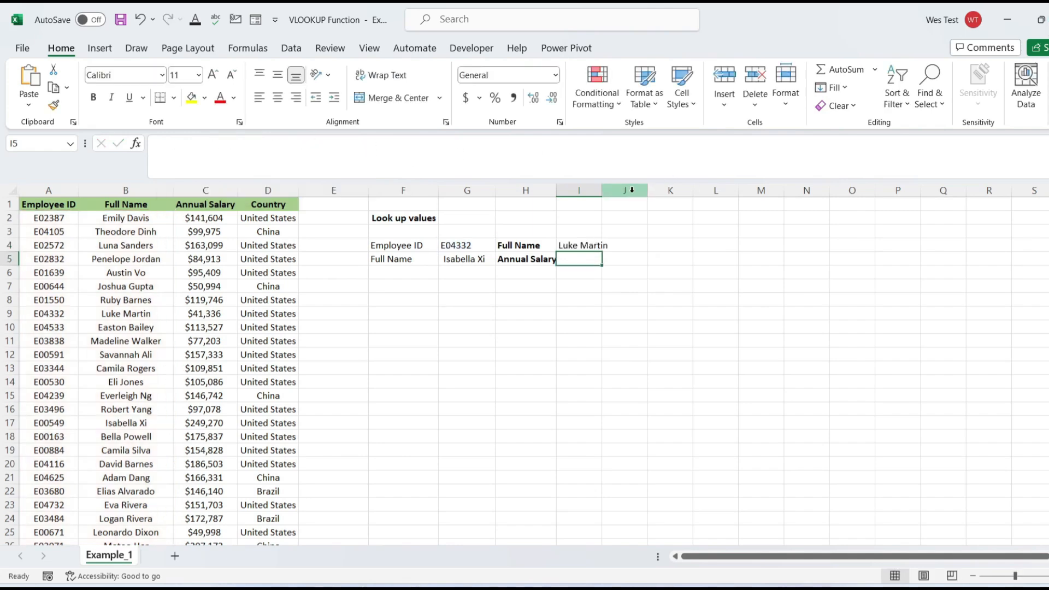
{"action": "double_click", "coordinate": [601, 191]}
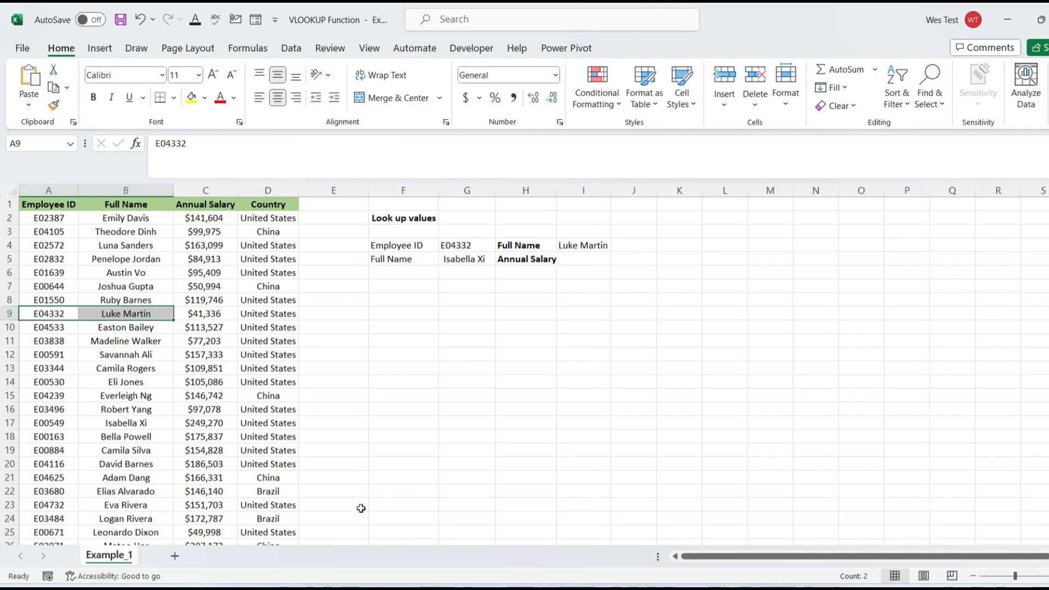
{"action": "left_click", "coordinate": [478, 343]}
Start a VLOOKUP formula in cell I5 with the full name in G5 as the lookup value.
{"action": "left_click", "coordinate": [584, 260]}
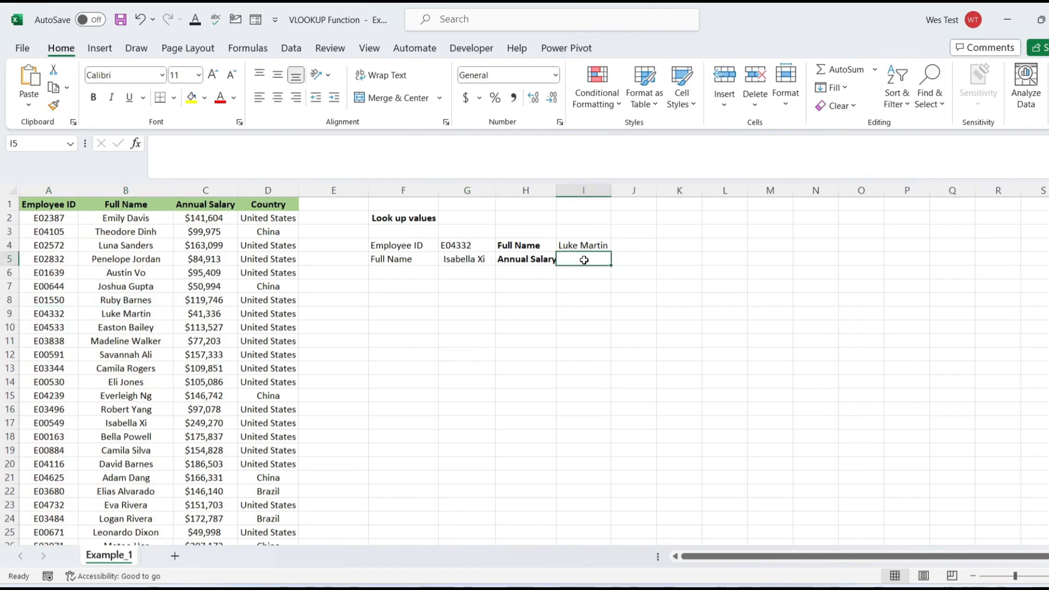
{"action": "type", "text": "=V"}
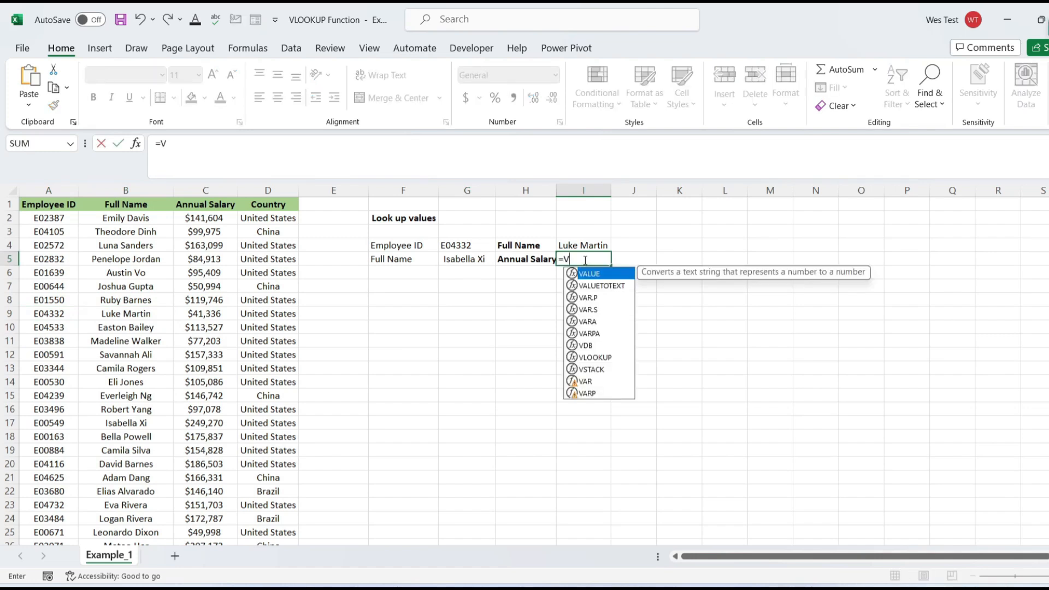
{"action": "type", "text": "loo"}
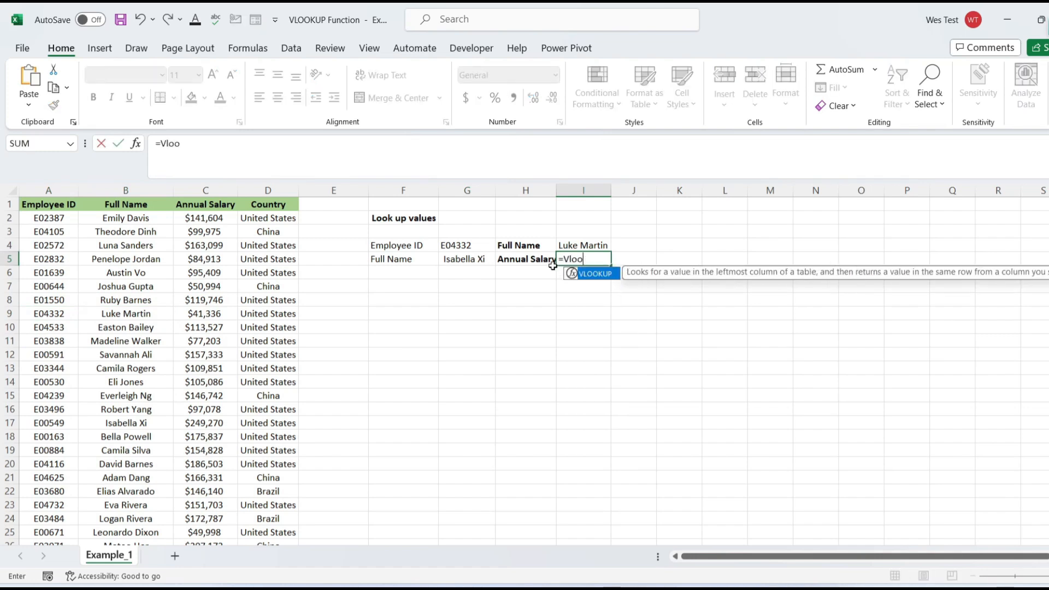
{"action": "double_click", "coordinate": [584, 274]}
{"action": "left_click", "coordinate": [453, 259]}
{"action": "type", "text": ","}
Set the I5 formula's table array to the absolute range $B$2:$C$1001, covering the Full Name and Annual Salary columns.
{"action": "left_click_drag", "start_coordinate": [131, 218], "coordinate": [183, 220]}
{"action": "key", "text": "ctrl+shift+Down"}
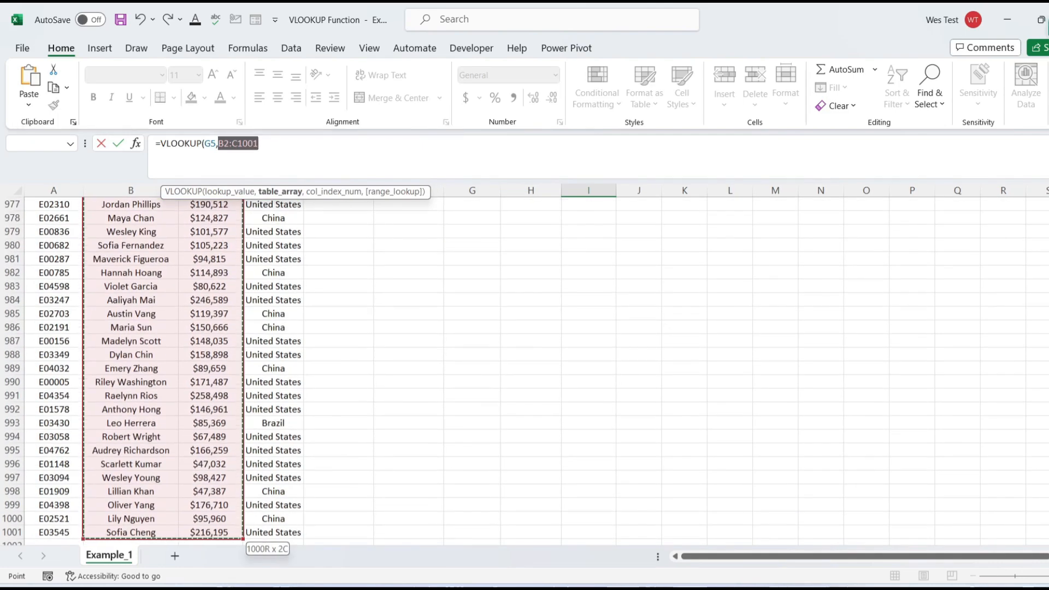
{"action": "key", "text": "ctrl+BackSpace"}
{"action": "key", "text": "F4"}
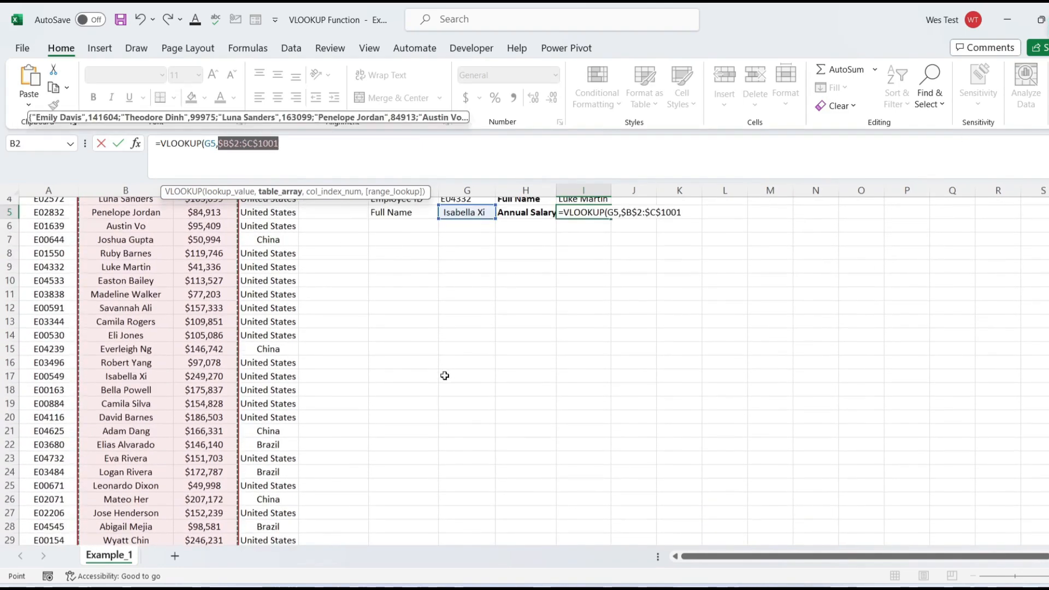
{"action": "scroll", "coordinate": [446, 376], "scroll_direction": "up", "scroll_amount": 1}
Complete the I5 lookup with column index 2 and FALSE for an exact match.
{"action": "type", "text": ",2"}
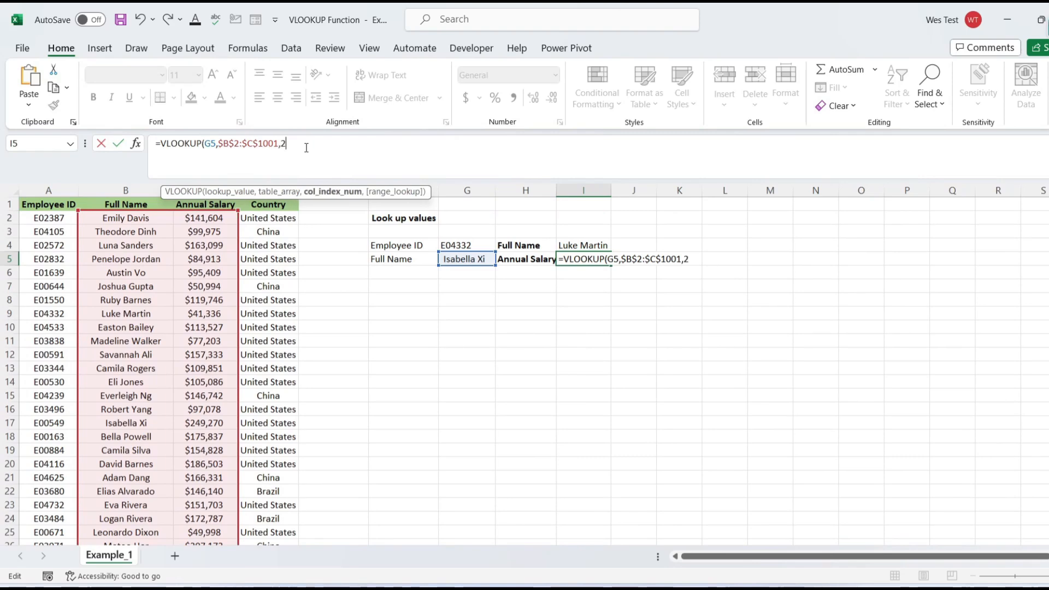
{"action": "type", "text": ","}
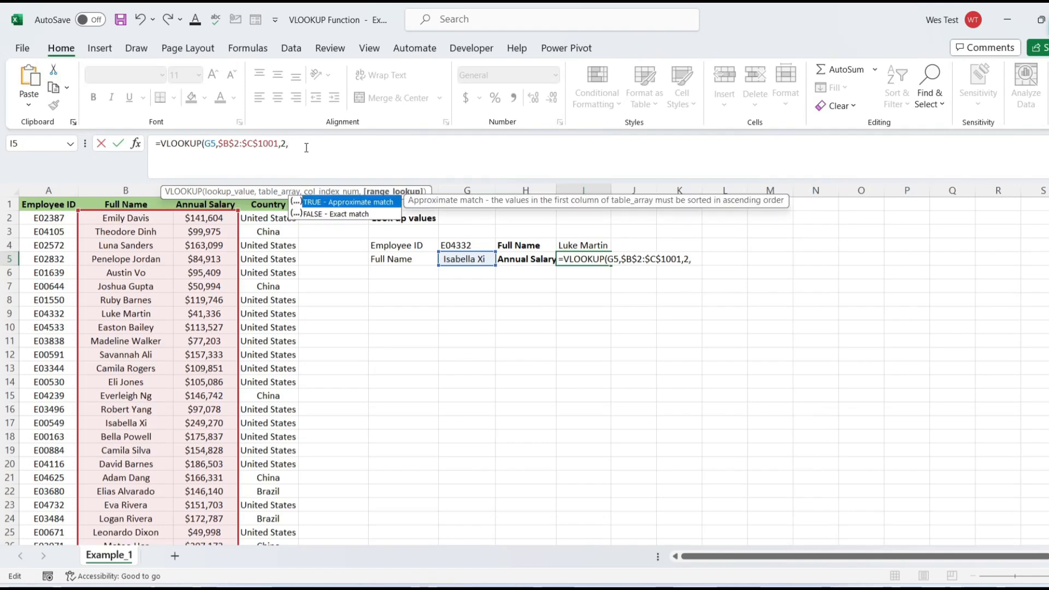
{"action": "double_click", "coordinate": [320, 215]}
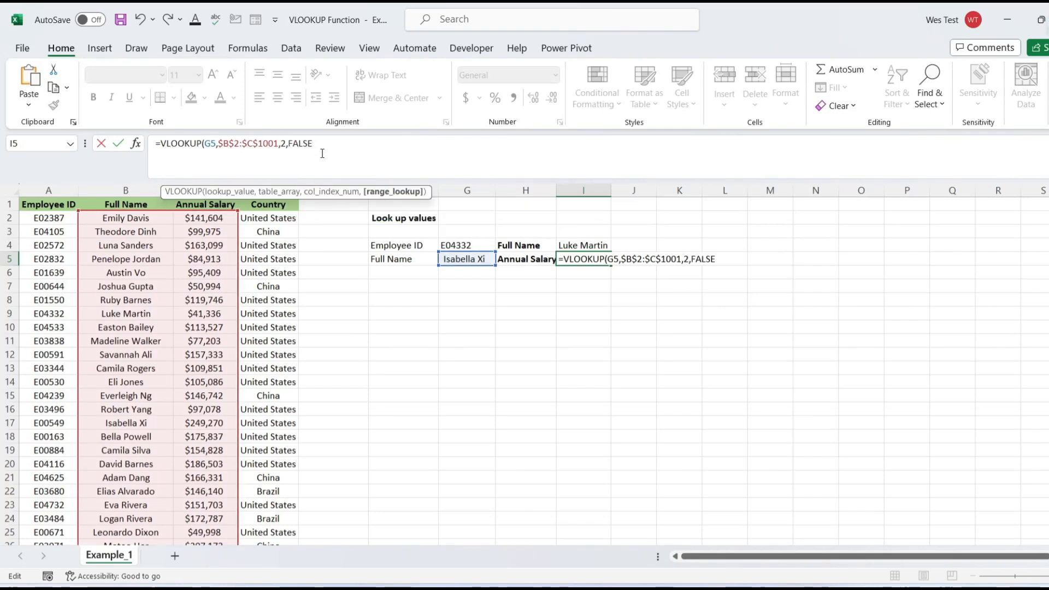
{"action": "key", "text": "Return"}
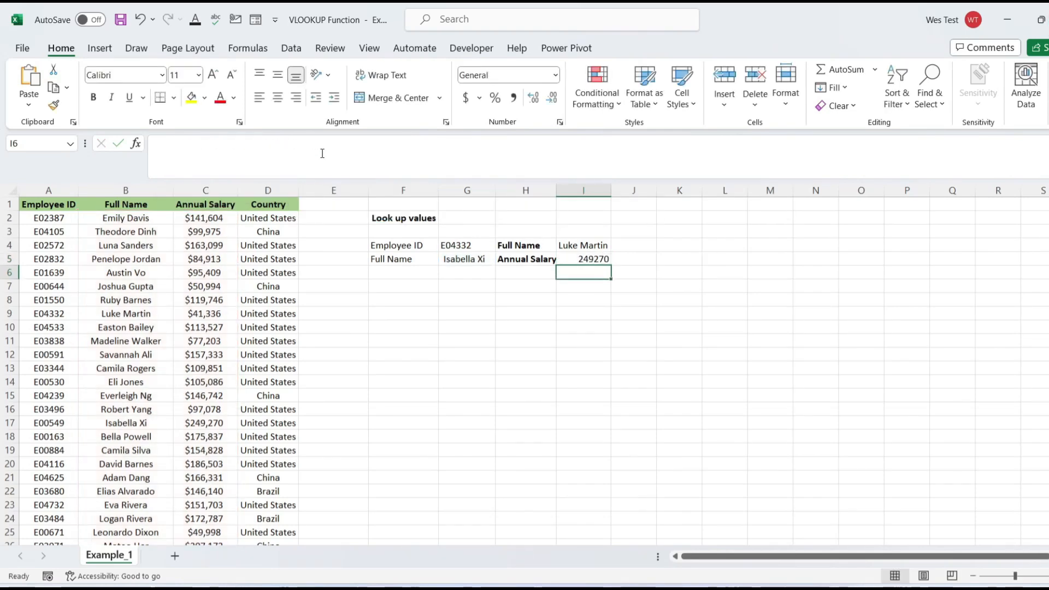
Apply the dollar Accounting number format to I5 and check the result against the matching name and salary in row 17.
{"action": "left_click", "coordinate": [581, 259]}
{"action": "left_click", "coordinate": [465, 97]}
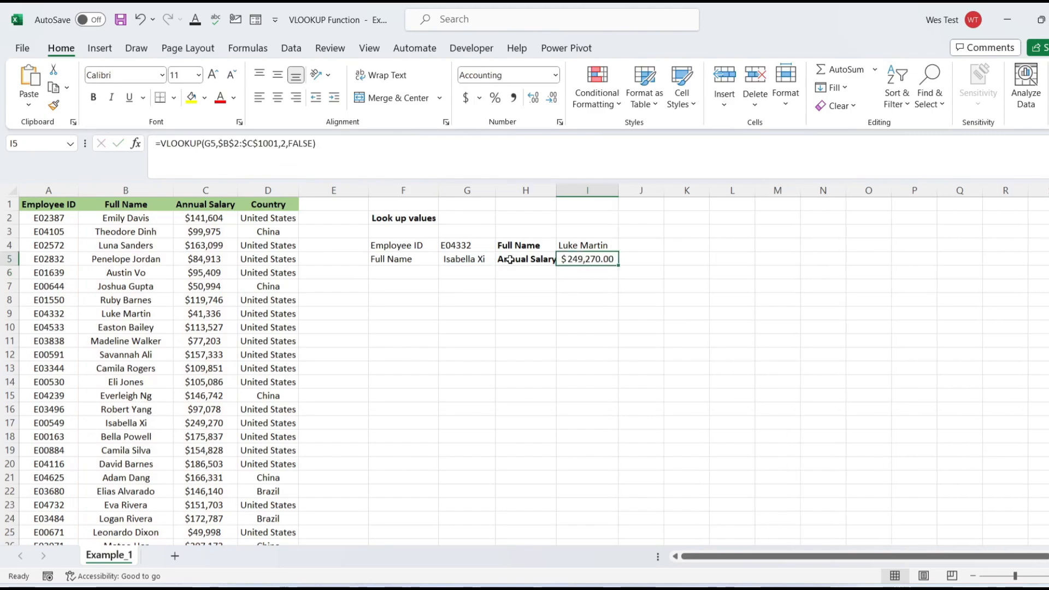
{"action": "left_click_drag", "start_coordinate": [126, 423], "coordinate": [207, 431]}
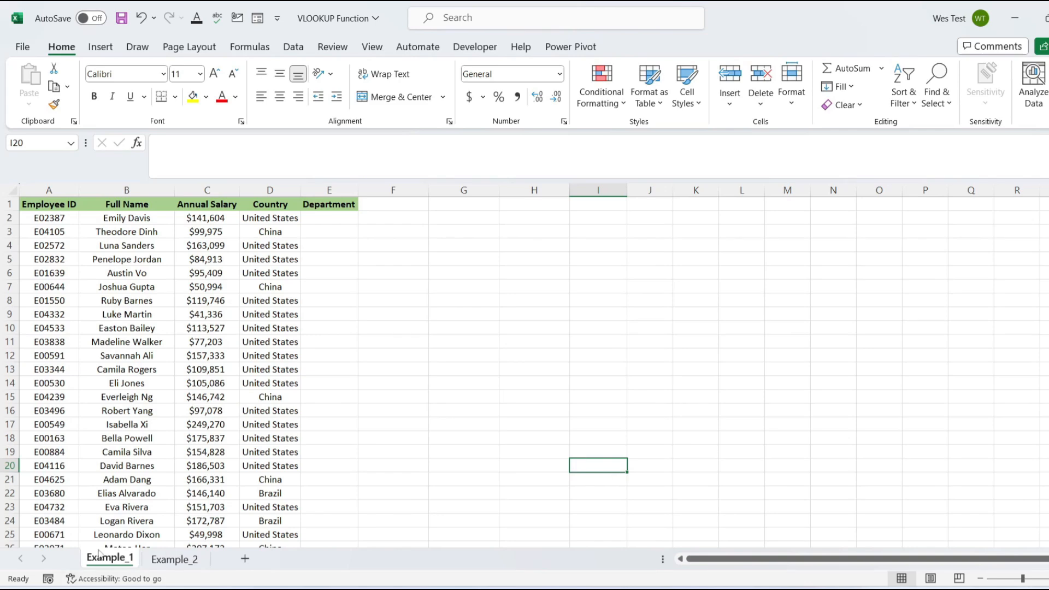
Compare the Example_1 and Example_2 sheets and examine the Department column on Example_2.
{"action": "left_click", "coordinate": [168, 565]}
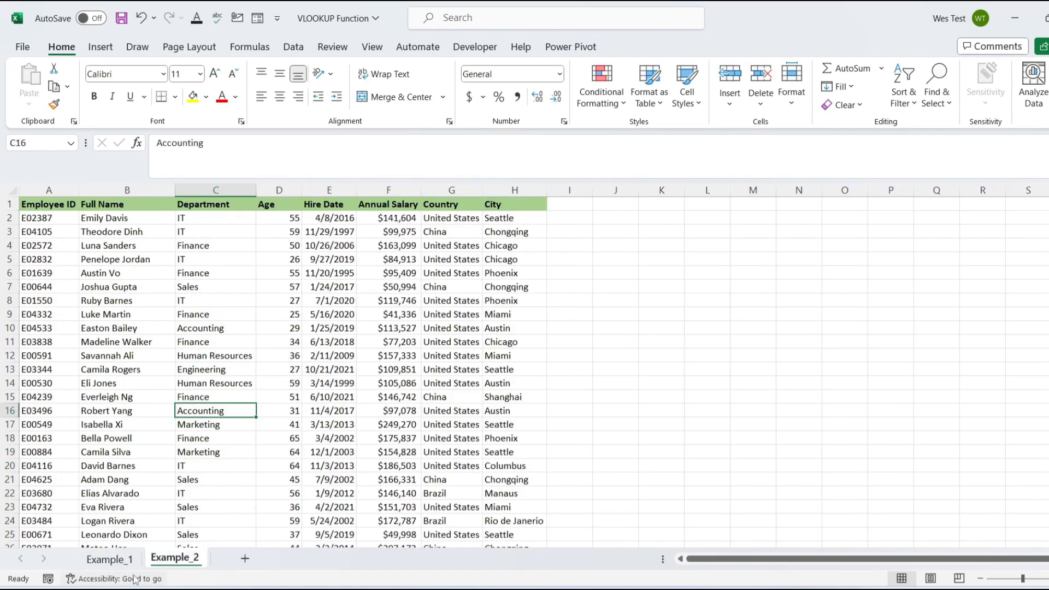
{"action": "left_click", "coordinate": [119, 562]}
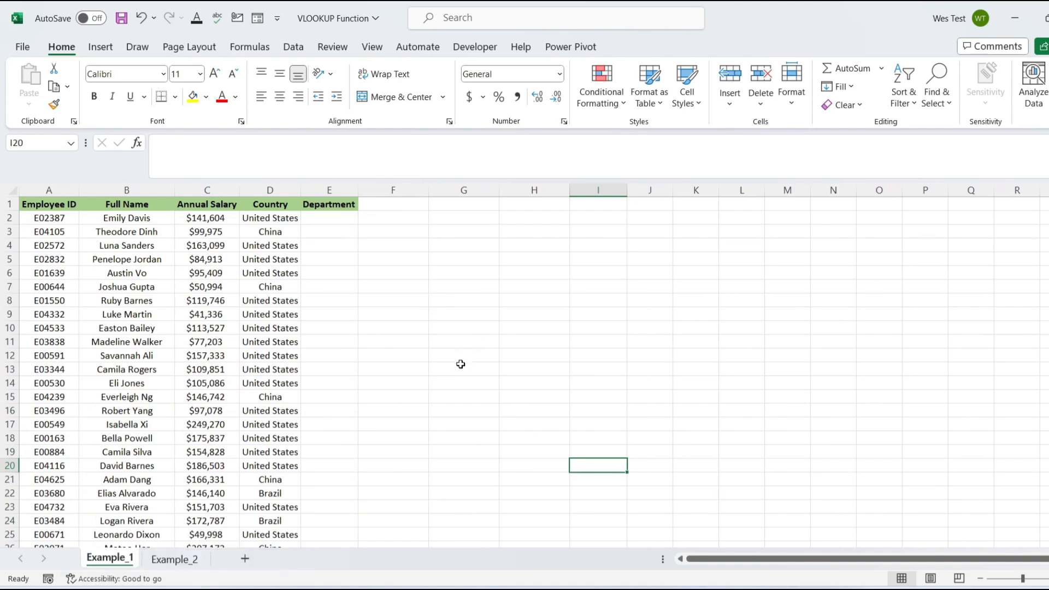
{"action": "left_click", "coordinate": [175, 559]}
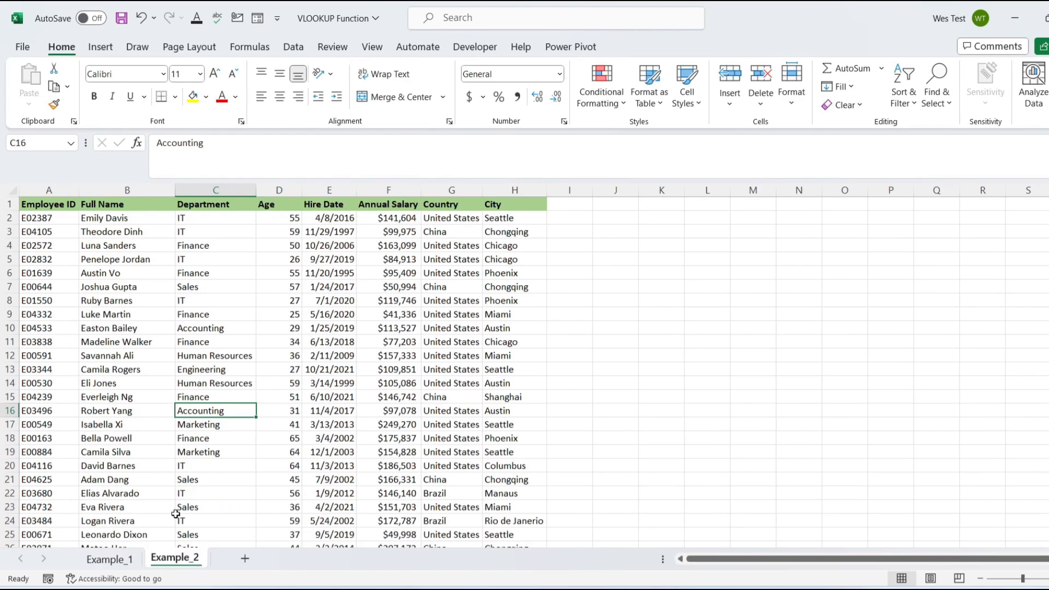
{"action": "left_click", "coordinate": [218, 191]}
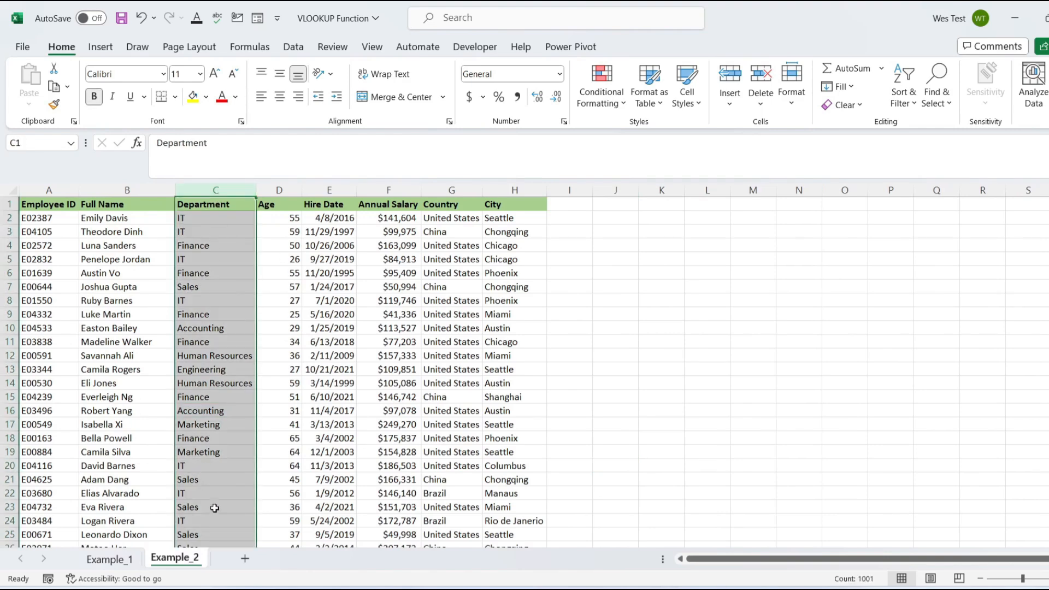
Start a VLOOKUP formula in cell E2 of the Example_1 sheet with the employee ID in A2 as the lookup value.
{"action": "left_click", "coordinate": [110, 559]}
{"action": "left_click", "coordinate": [333, 220]}
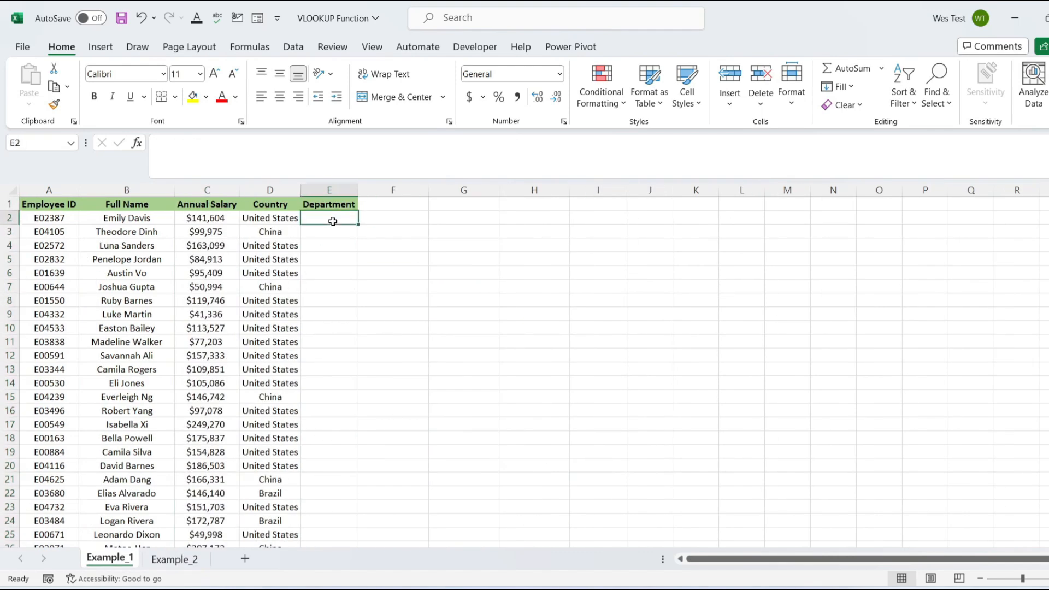
{"action": "type", "text": "=V"}
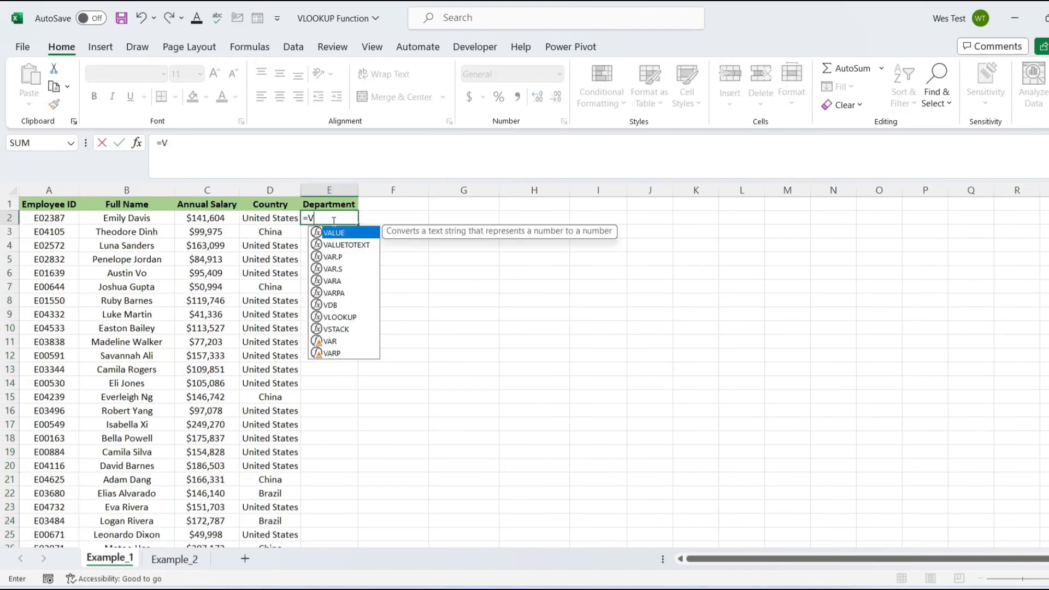
{"action": "type", "text": "loo"}
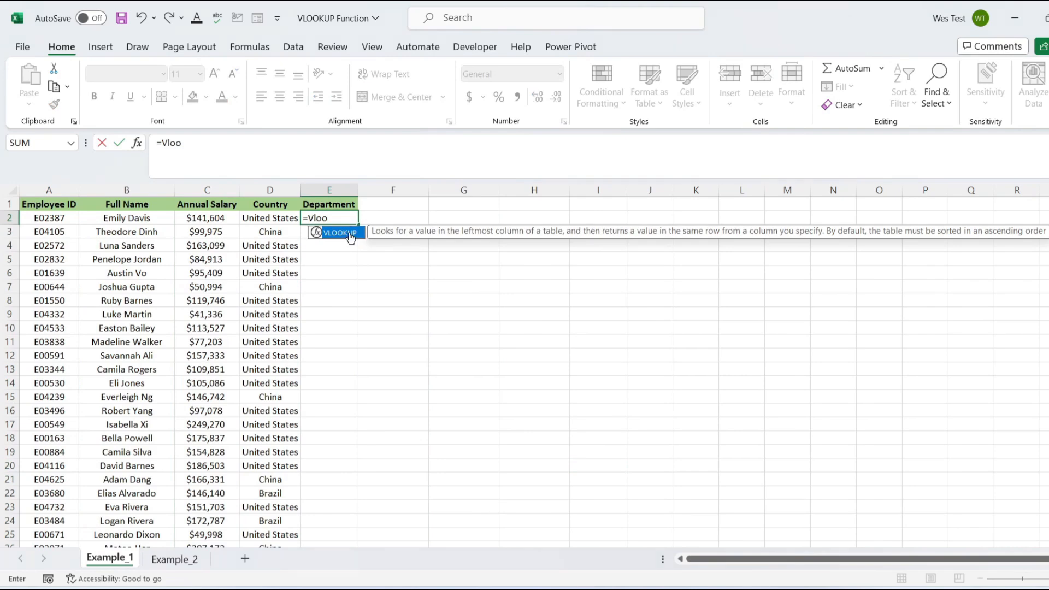
{"action": "double_click", "coordinate": [347, 235]}
{"action": "left_click", "coordinate": [64, 221]}
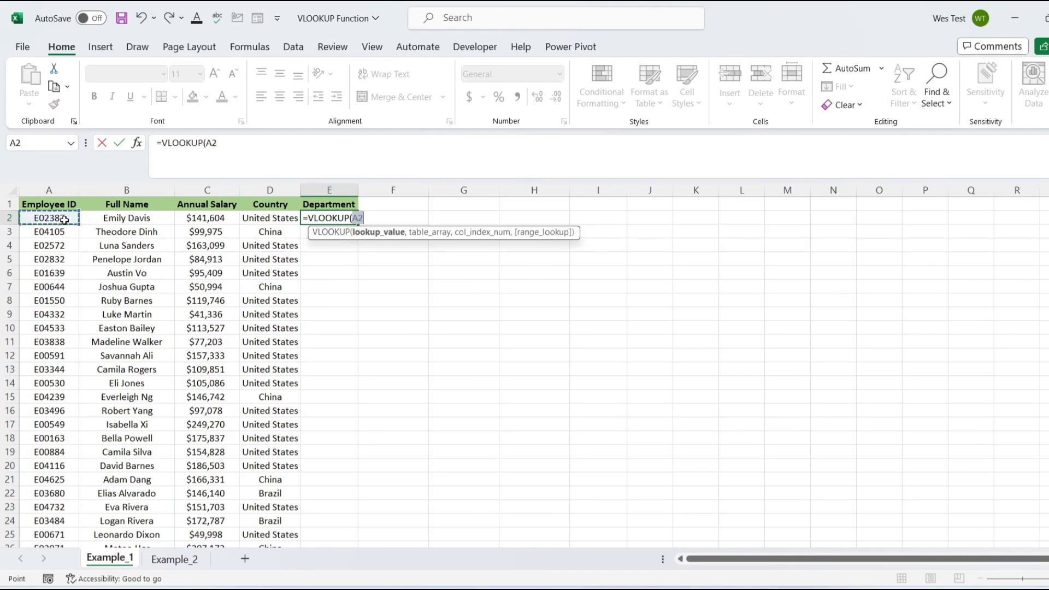
{"action": "left_click", "coordinate": [230, 143]}
{"action": "type", "text": ","}
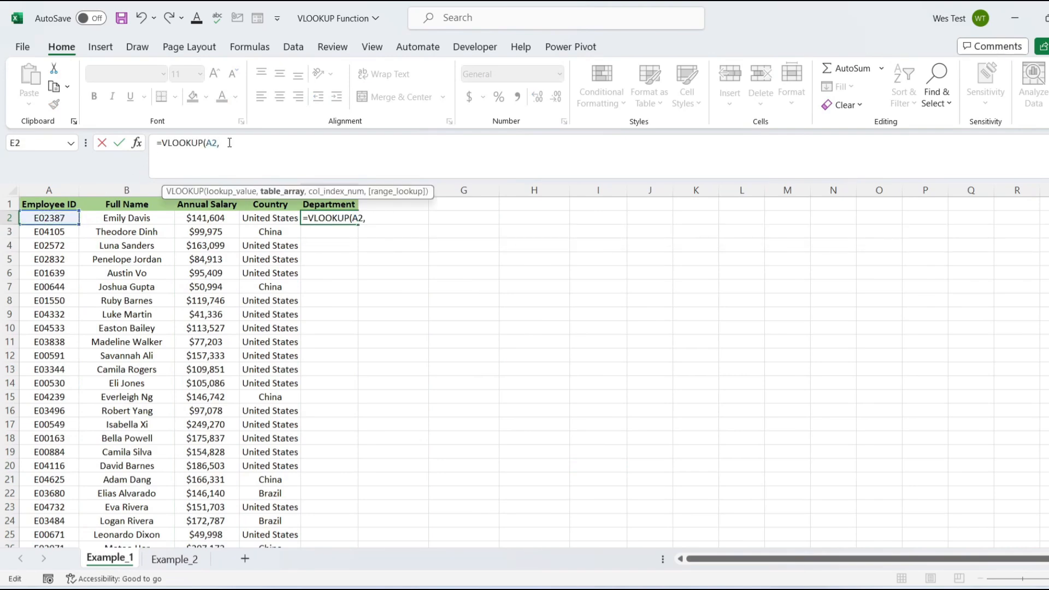
Set the E2 formula's table array to A2:C1001 on the Example_2 sheet.
{"action": "left_click", "coordinate": [186, 558]}
{"action": "left_click_drag", "start_coordinate": [56, 218], "coordinate": [197, 214]}
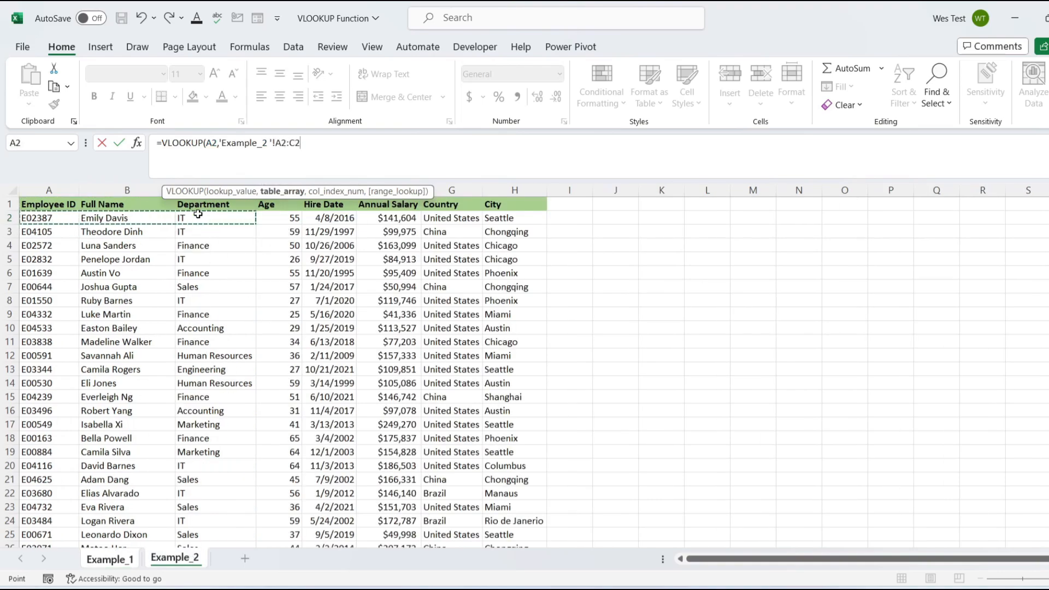
{"action": "key", "text": "ctrl+shift+Down"}
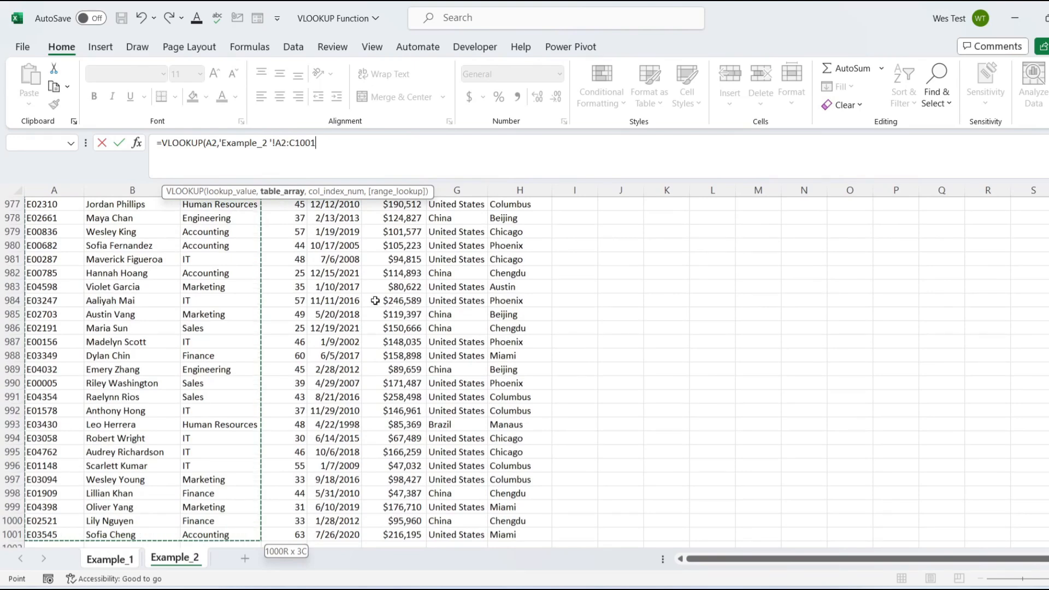
Make the Example_2 table array in the E2 formula absolute as $A$2:$C$1001.
{"action": "left_click", "coordinate": [324, 146]}
{"action": "left_click_drag", "start_coordinate": [324, 146], "coordinate": [272, 143]}
{"action": "key", "text": "F4"}
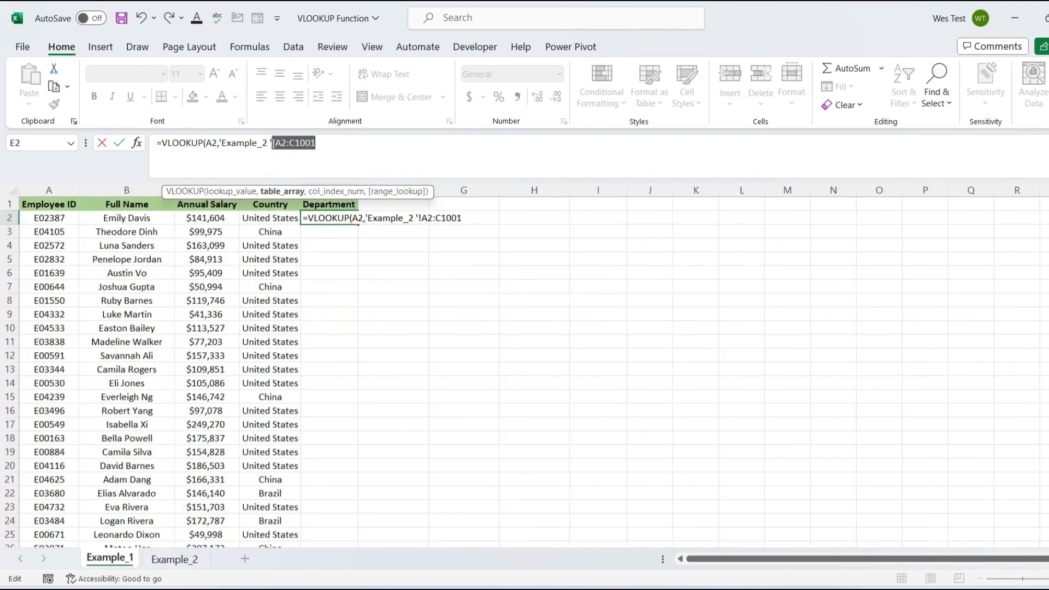
{"action": "left_click", "coordinate": [322, 146]}
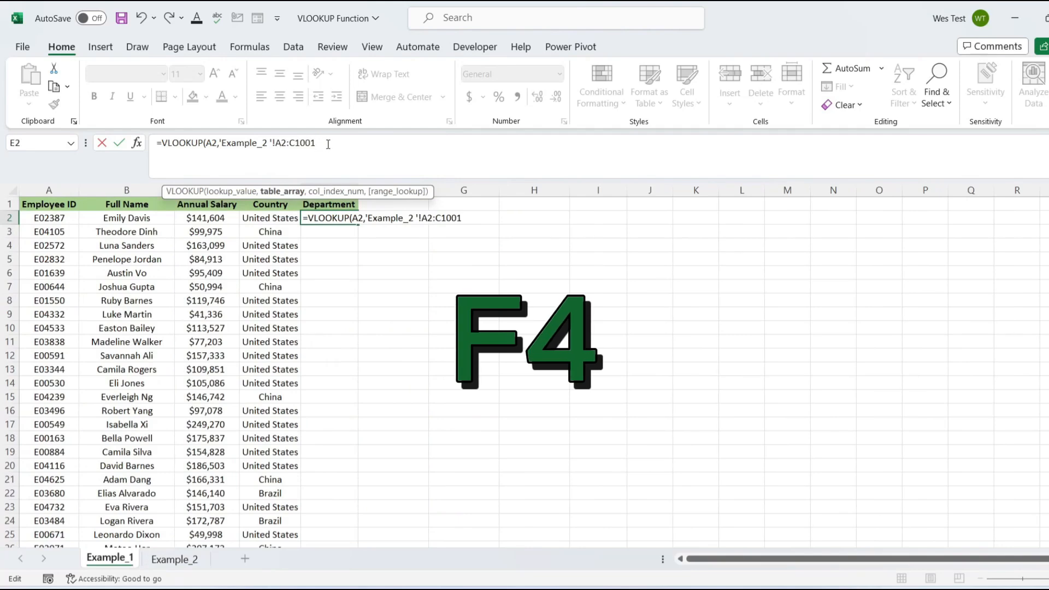
{"action": "key", "text": "F4"}
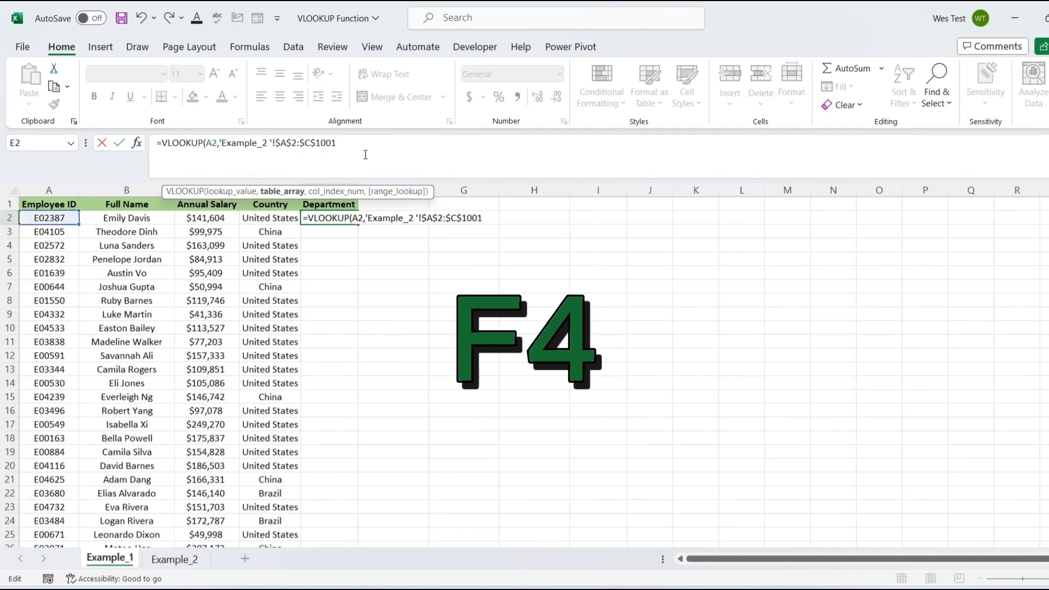
Complete the E2 VLOOKUP with column index 3 and FALSE for an exact match.
{"action": "type", "text": ","}
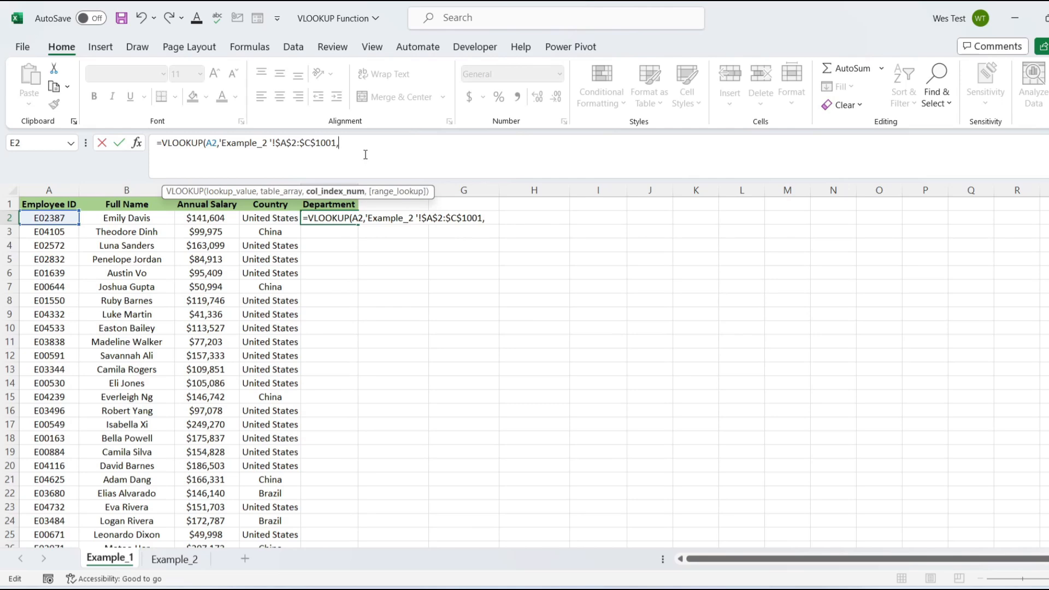
{"action": "type", "text": "3,"}
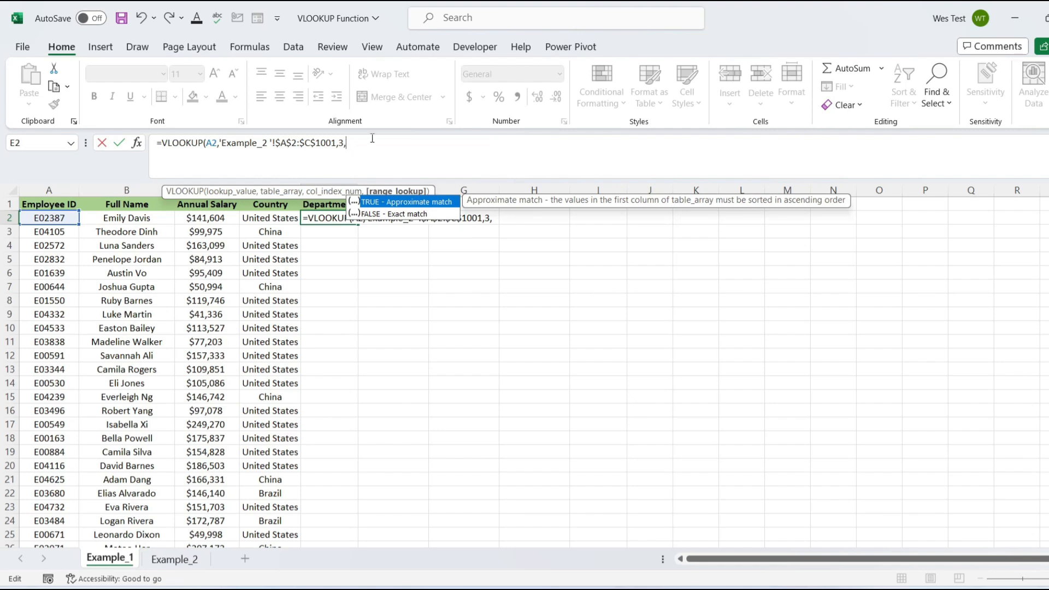
{"action": "double_click", "coordinate": [382, 213]}
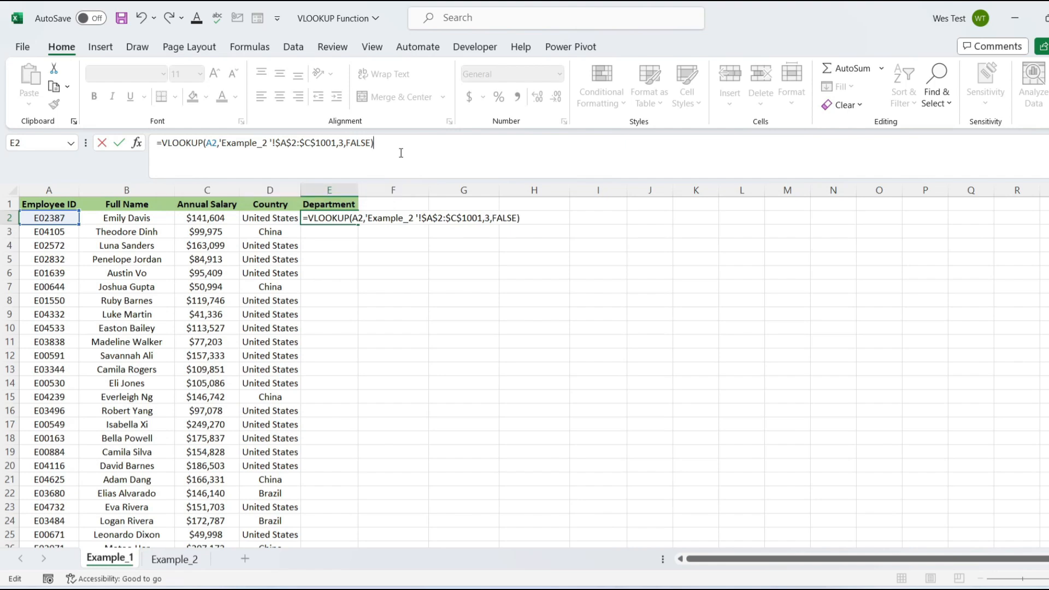
{"action": "key", "text": "Return"}
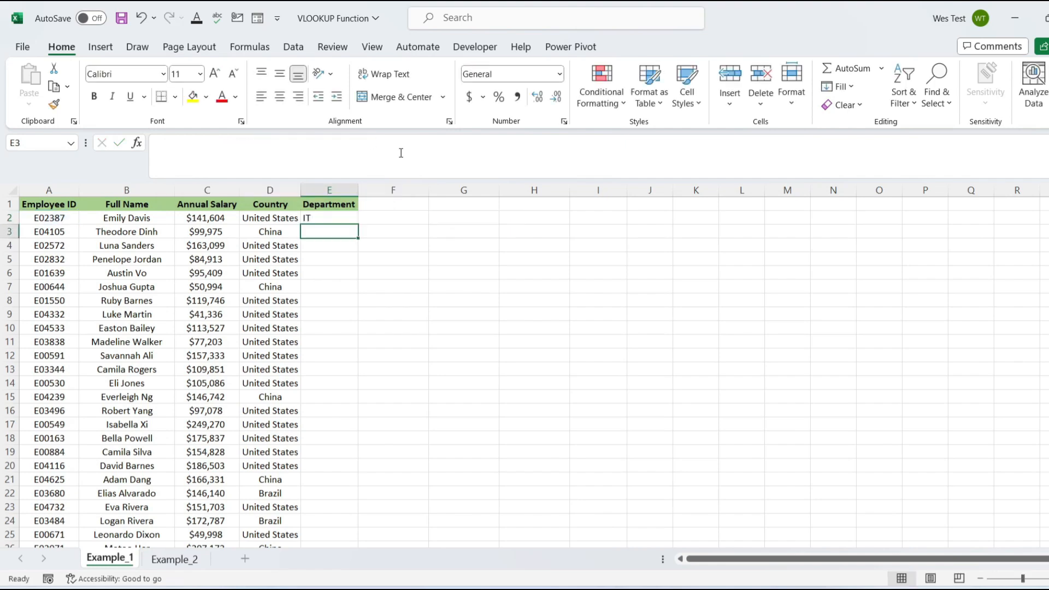
Fill the E2 formula down the Department column and widen column E to fit the department names.
{"action": "left_click", "coordinate": [348, 218]}
{"action": "double_click", "coordinate": [359, 224]}
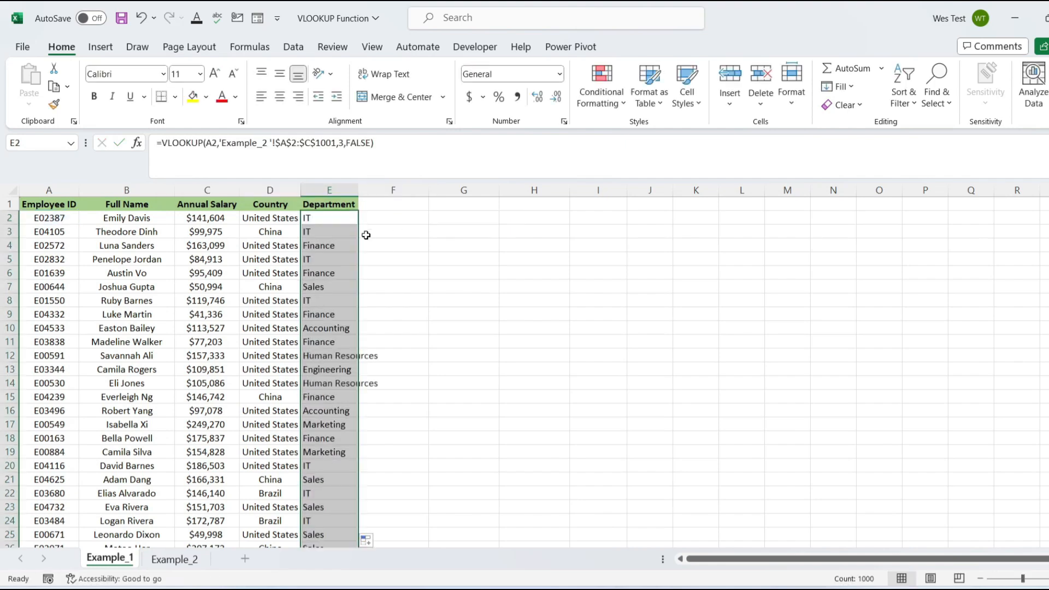
{"action": "left_click", "coordinate": [353, 195]}
{"action": "left_click_drag", "start_coordinate": [353, 195], "coordinate": [376, 195]}
{"action": "left_click", "coordinate": [206, 397]}
{"action": "scroll", "coordinate": [283, 345], "scroll_direction": "down", "scroll_amount": 10}
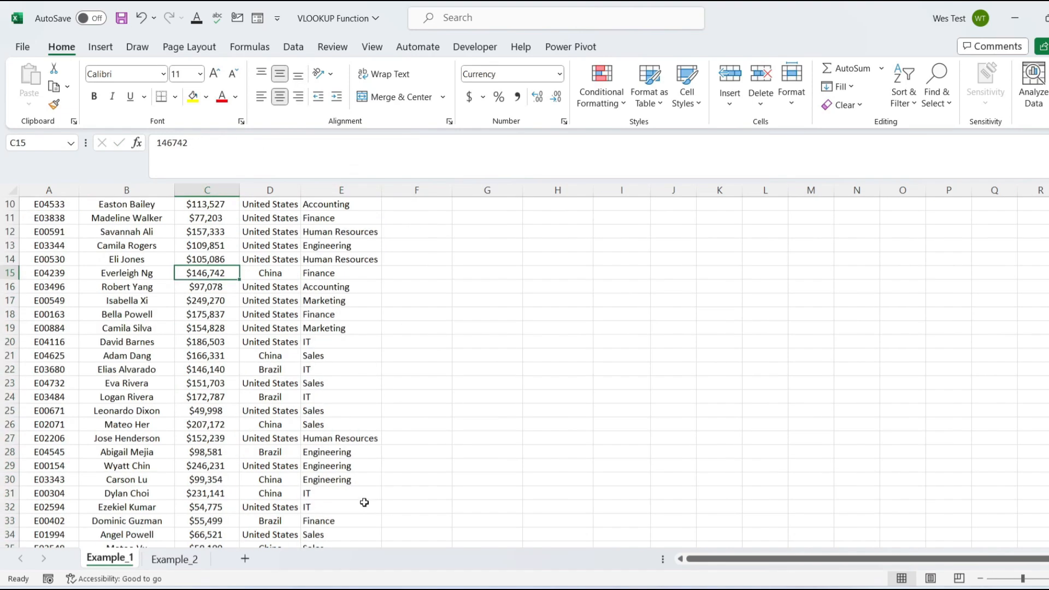
{"action": "scroll", "coordinate": [574, 497], "scroll_direction": "up", "scroll_amount": 10}
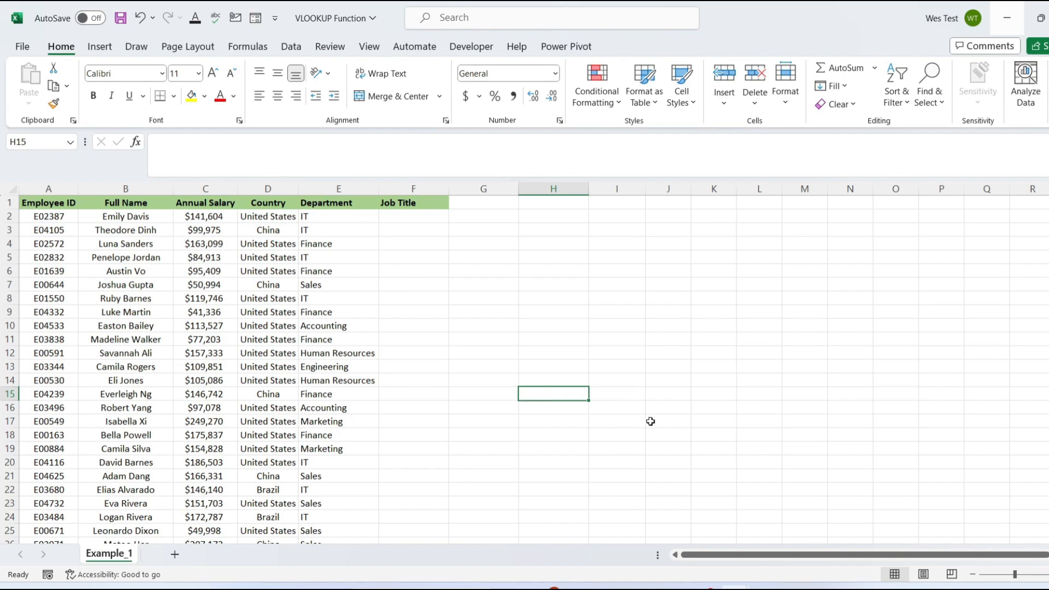
Switch from the Job Title header in F1 to the VLOOKUP workbook and examine its Job Title column on Sheet1.
{"action": "left_click", "coordinate": [404, 205]}
{"action": "mouse_move", "coordinate": [734, 587]}
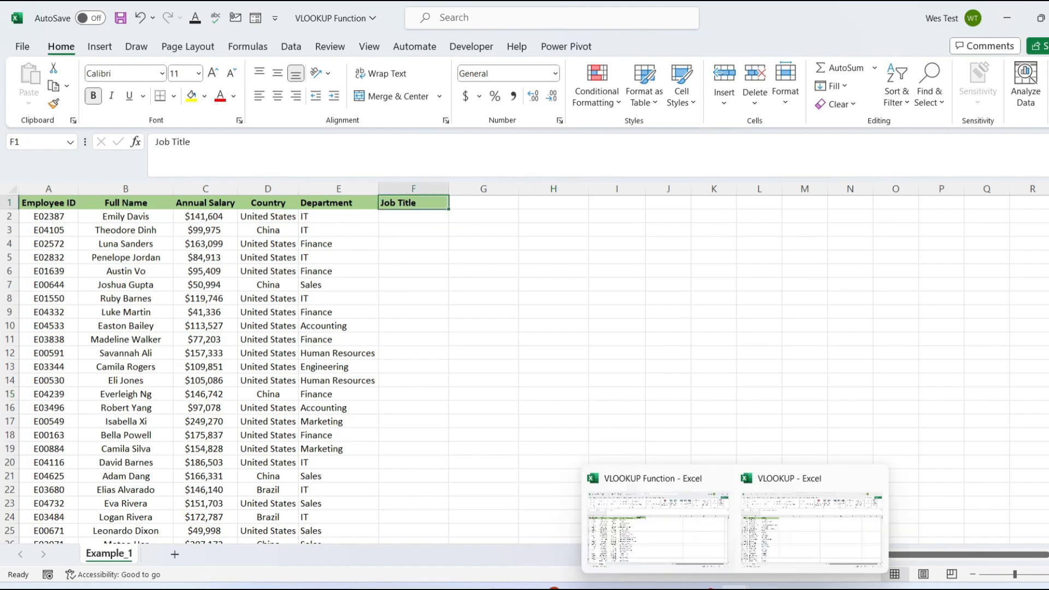
{"action": "left_click", "coordinate": [789, 541]}
{"action": "left_click", "coordinate": [270, 396]}
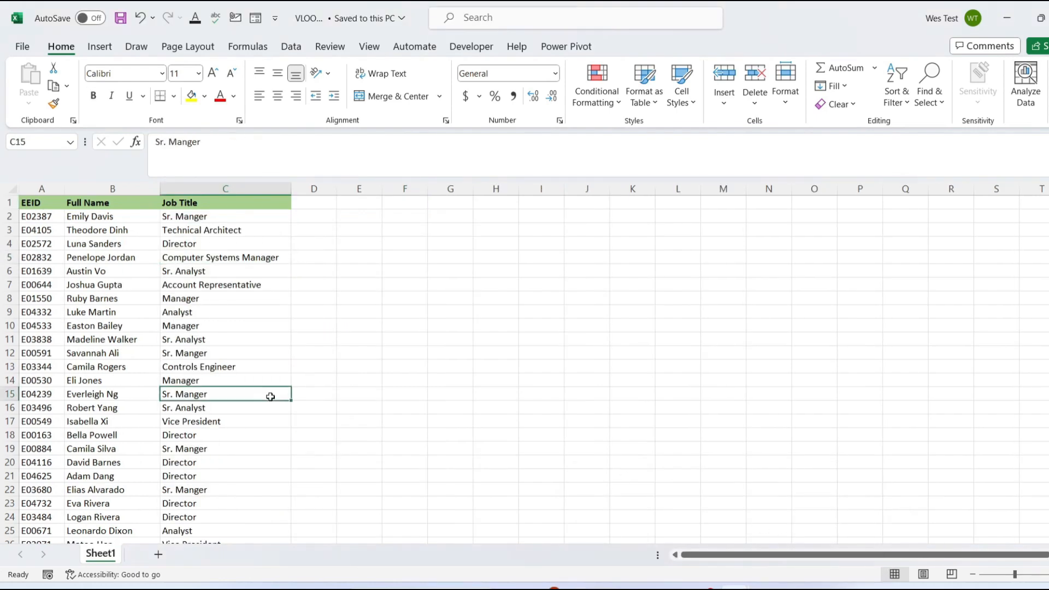
{"action": "left_click", "coordinate": [258, 205]}
{"action": "key", "text": "ctrl+shift+Down"}
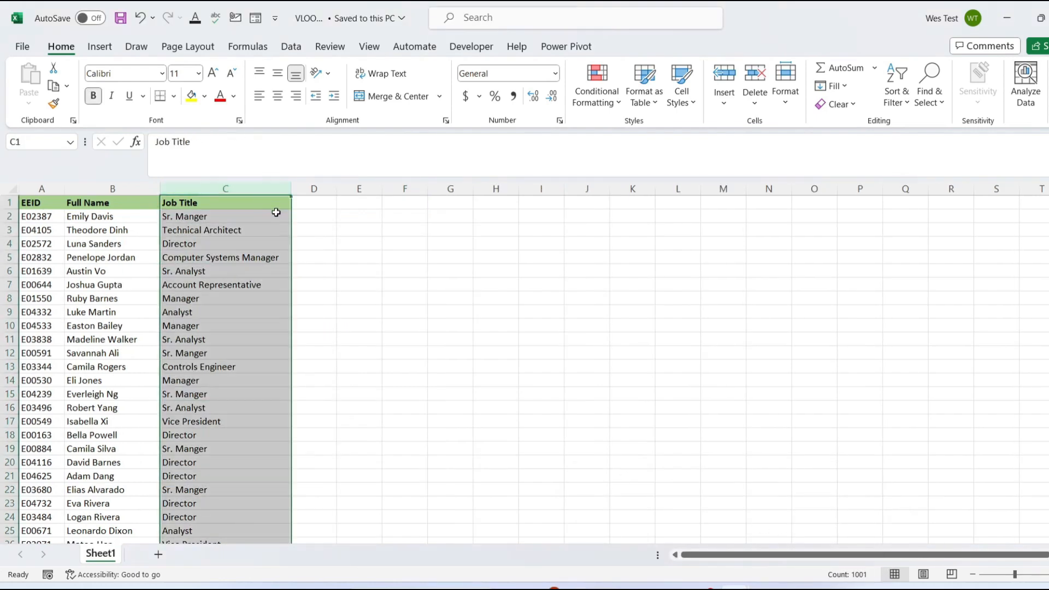
{"action": "left_click", "coordinate": [306, 241]}
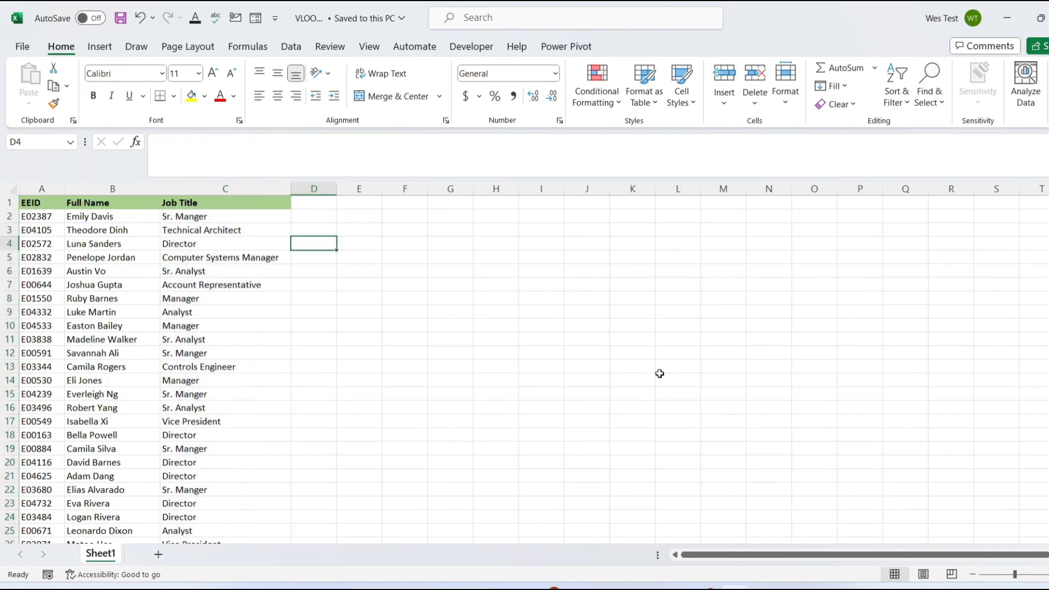
Start a VLOOKUP formula in F2 of the VLOOKUP Function workbook with the employee ID in A2 as lookup value.
{"action": "mouse_move", "coordinate": [734, 587]}
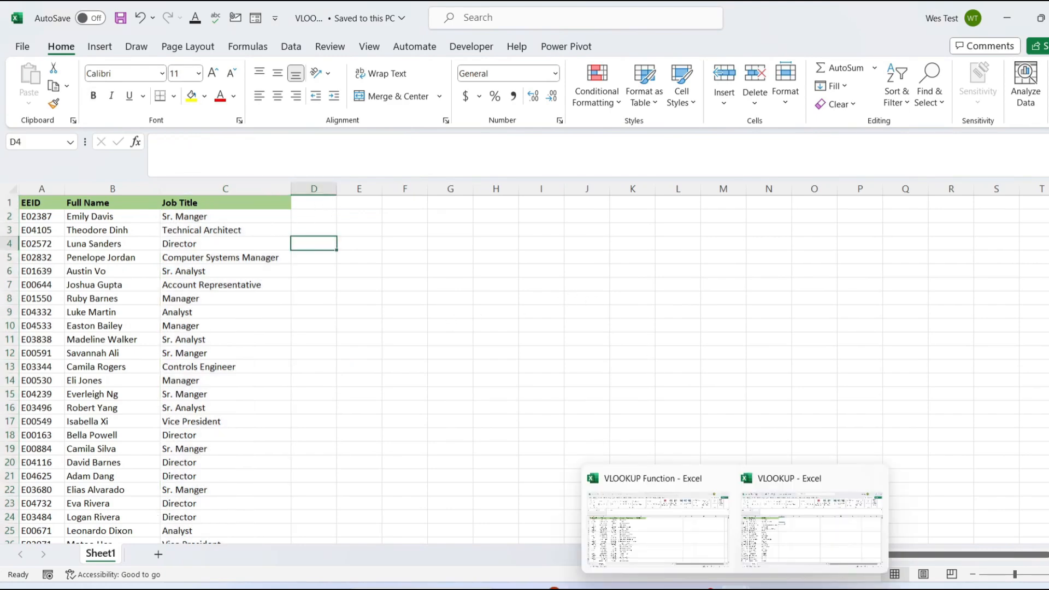
{"action": "left_click", "coordinate": [713, 561]}
{"action": "key", "text": "Down"}
{"action": "type", "text": "="}
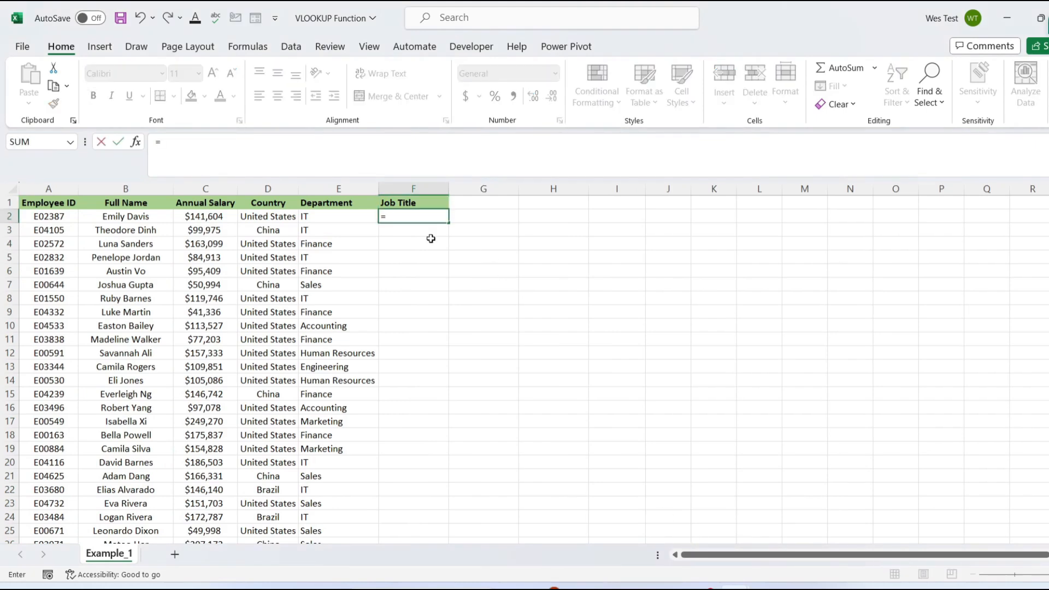
{"action": "type", "text": "Vloo"}
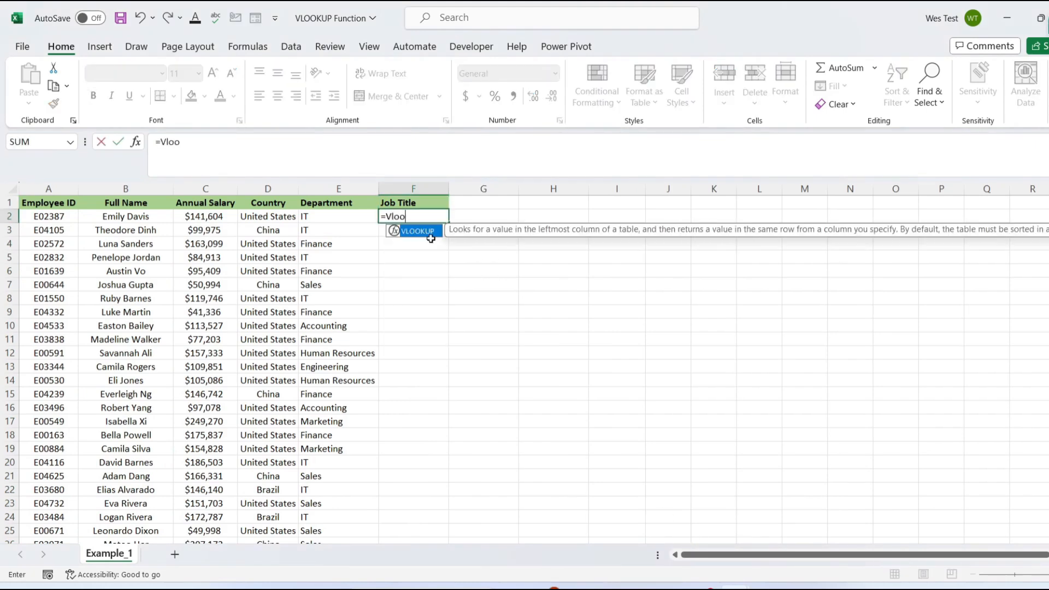
{"action": "double_click", "coordinate": [430, 232]}
{"action": "left_click", "coordinate": [54, 217]}
{"action": "type", "text": ","}
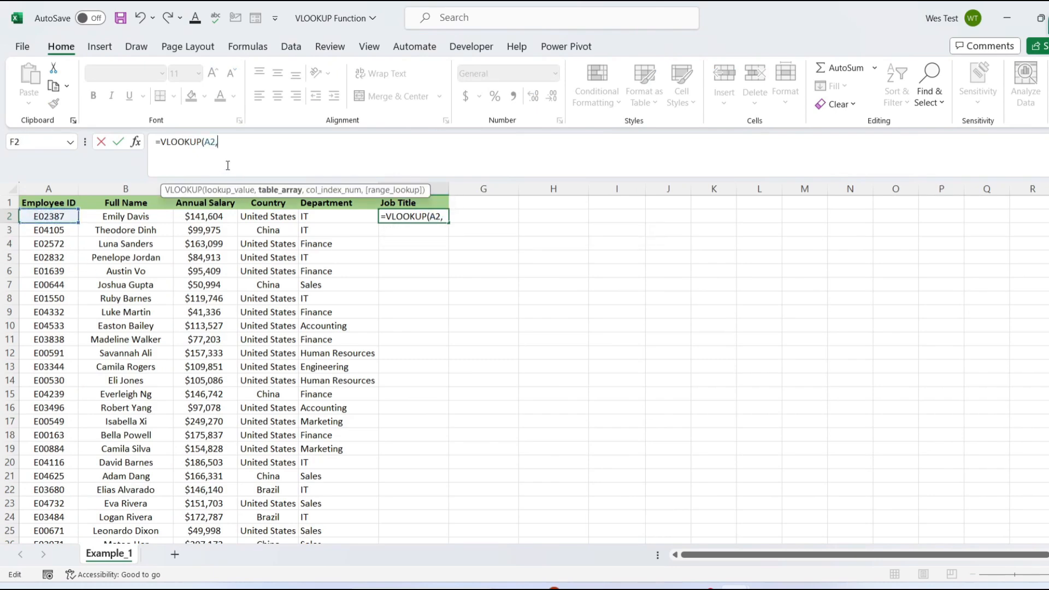
Set the F2 formula's table array to $A$2:$C$1001 on Sheet1 of the VLOOKUP.xlsx workbook.
{"action": "mouse_move", "coordinate": [758, 586]}
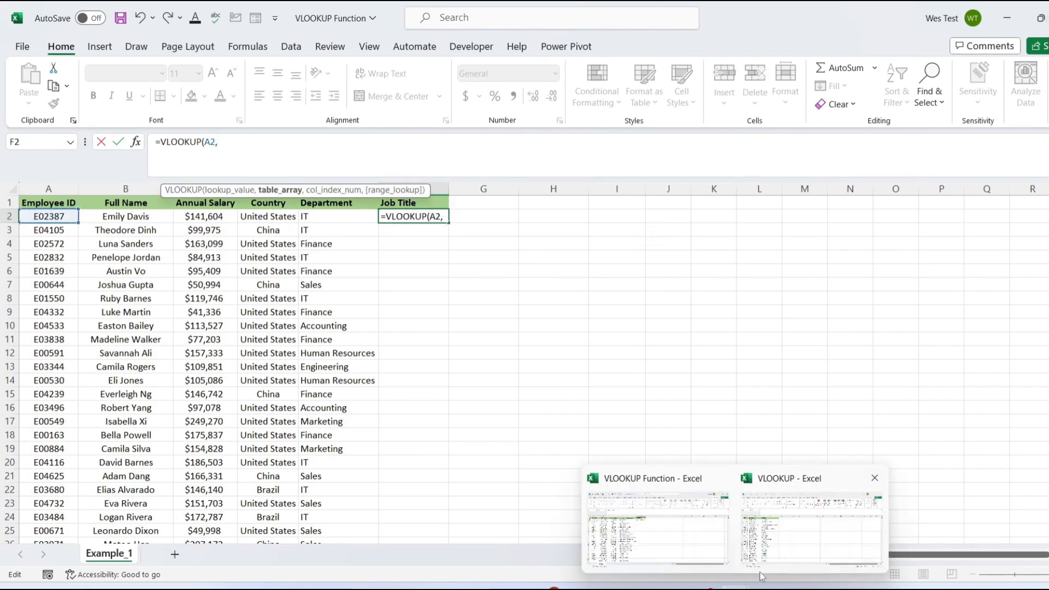
{"action": "left_click", "coordinate": [773, 552]}
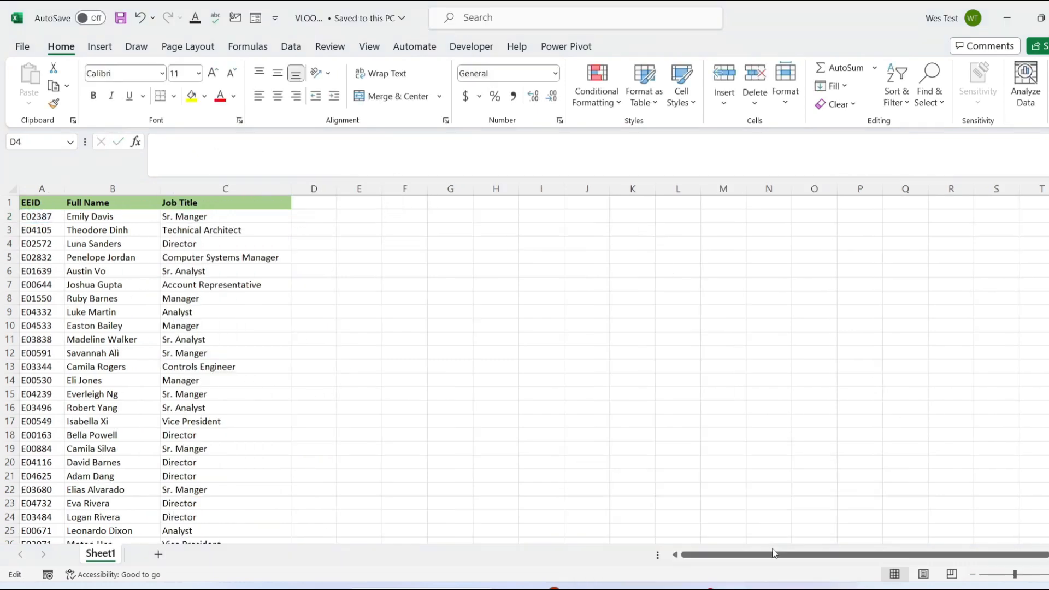
{"action": "left_click", "coordinate": [36, 214]}
{"action": "left_click_drag", "start_coordinate": [36, 214], "coordinate": [184, 217]}
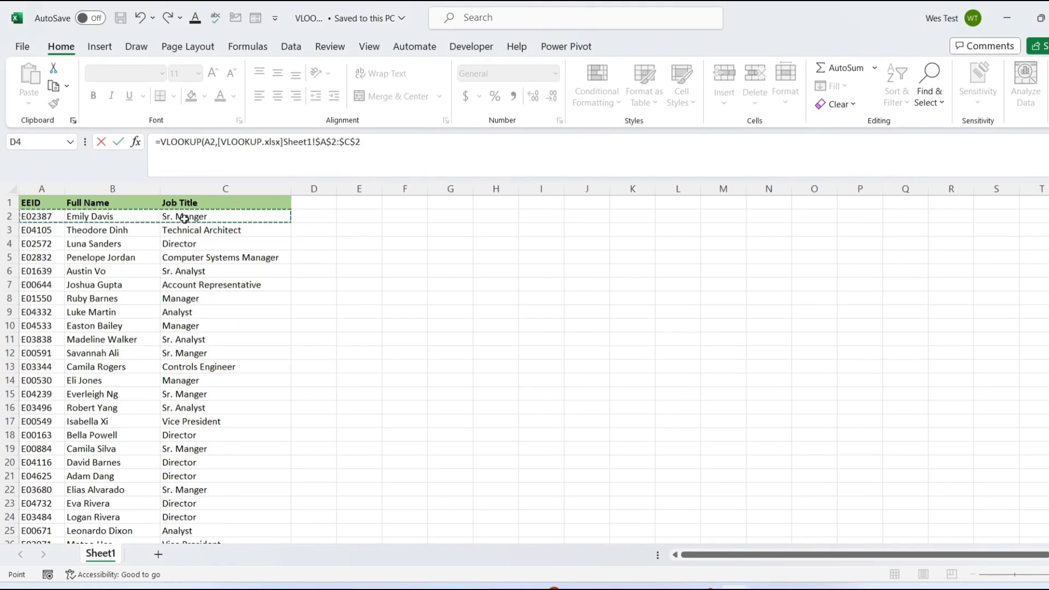
{"action": "key", "text": "ctrl+shift+Down"}
{"action": "scroll", "coordinate": [403, 257], "scroll_direction": "up", "scroll_amount": 20}
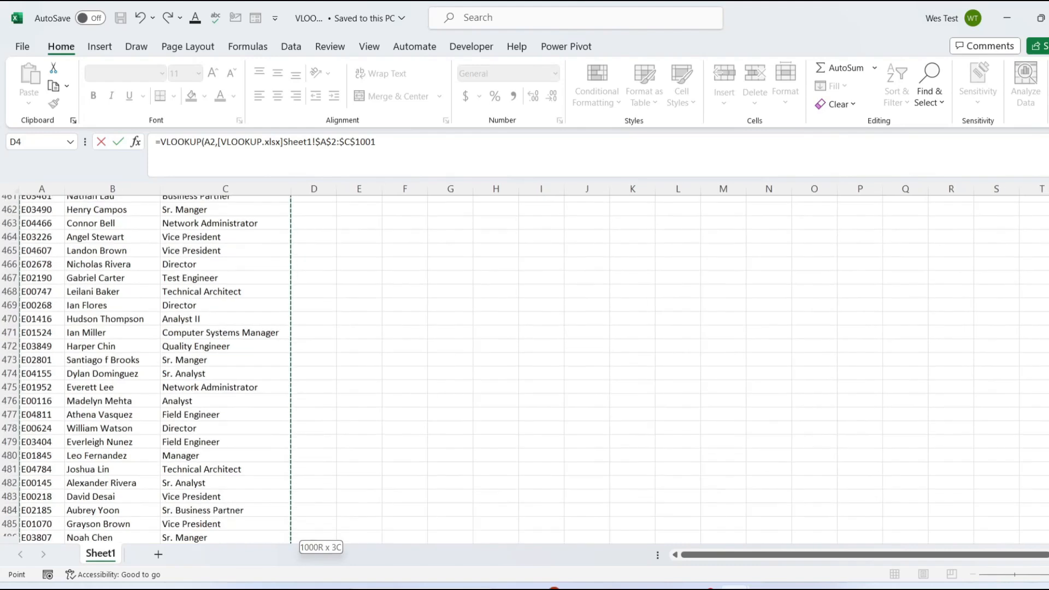
Complete the F2 VLOOKUP with column index 3 and FALSE for an exact match.
{"action": "type", "text": ","}
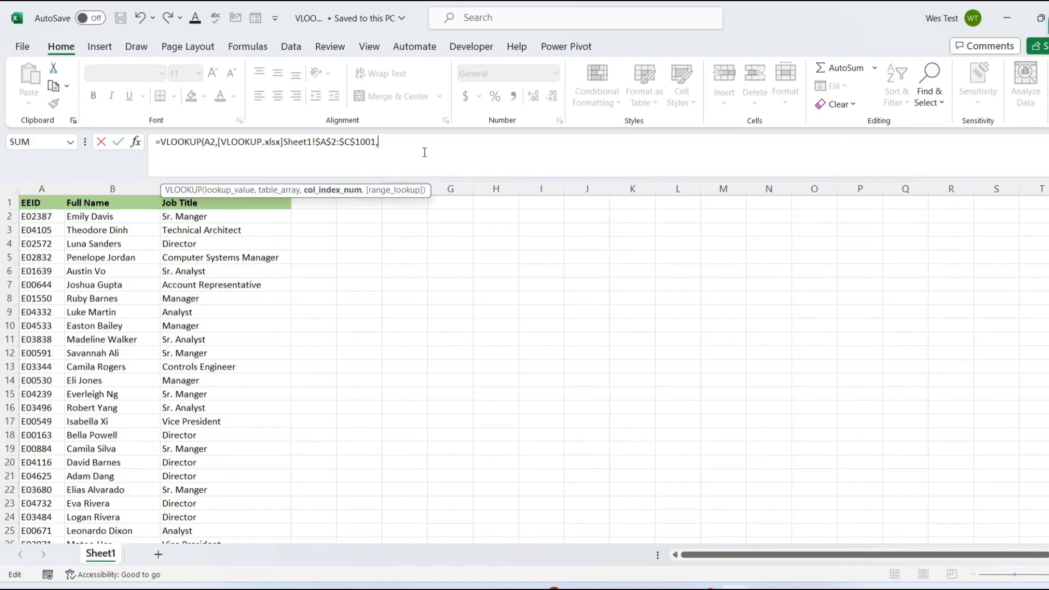
{"action": "type", "text": "3"}
{"action": "type", "text": ","}
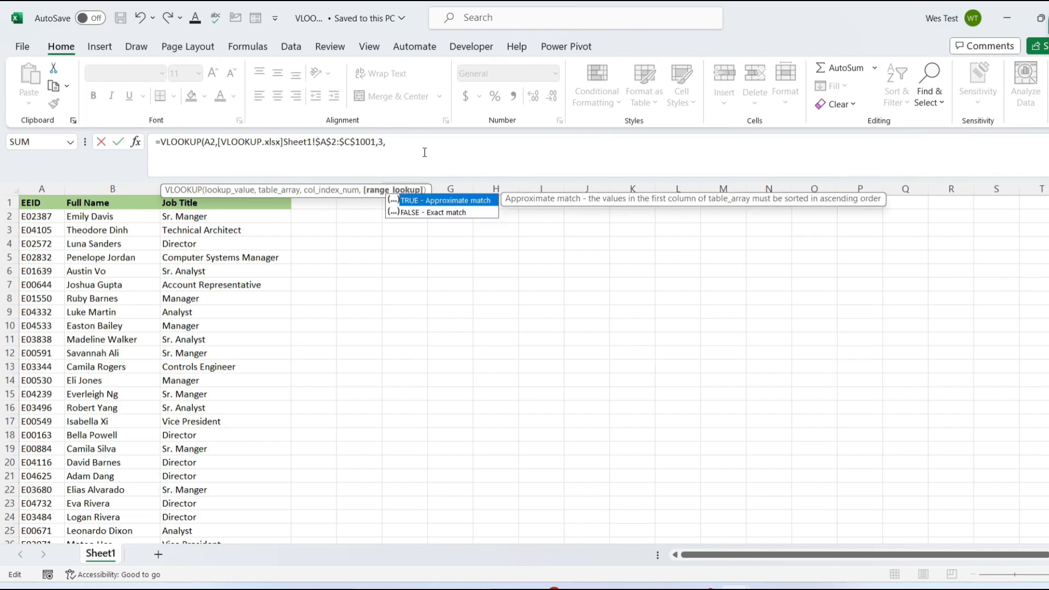
{"action": "double_click", "coordinate": [435, 212]}
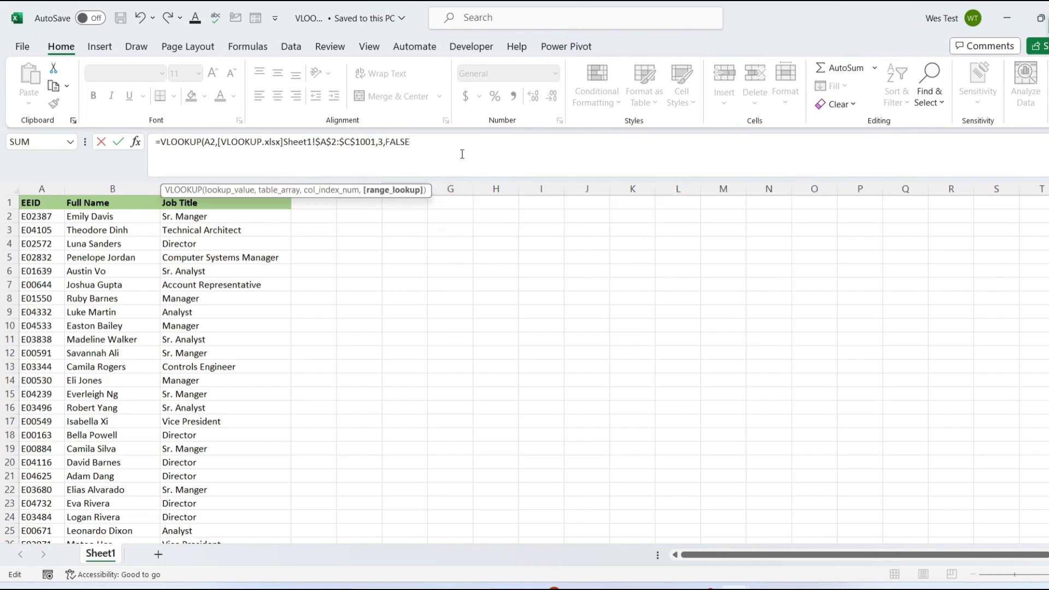
{"action": "key", "text": "Return"}
{"action": "left_click", "coordinate": [421, 216]}
{"action": "left_click", "coordinate": [443, 150]}
{"action": "key", "text": "Return"}
Fill the F2 formula down the Job Title column and autofit the width of column F.
{"action": "left_click", "coordinate": [426, 218]}
{"action": "double_click", "coordinate": [447, 223]}
{"action": "double_click", "coordinate": [449, 188]}
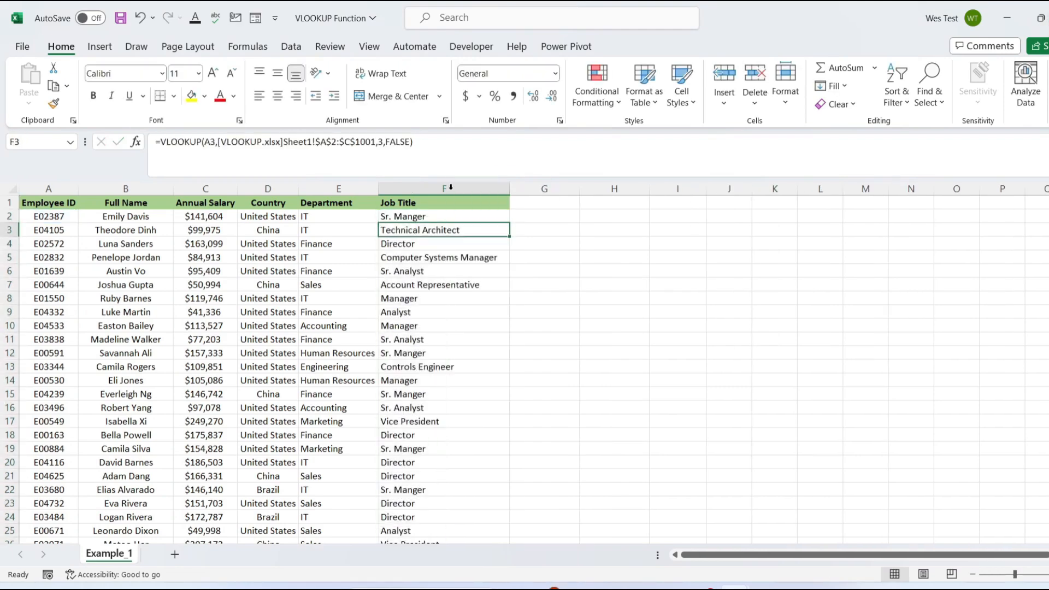
{"action": "left_click_drag", "start_coordinate": [218, 157], "coordinate": [375, 161]}
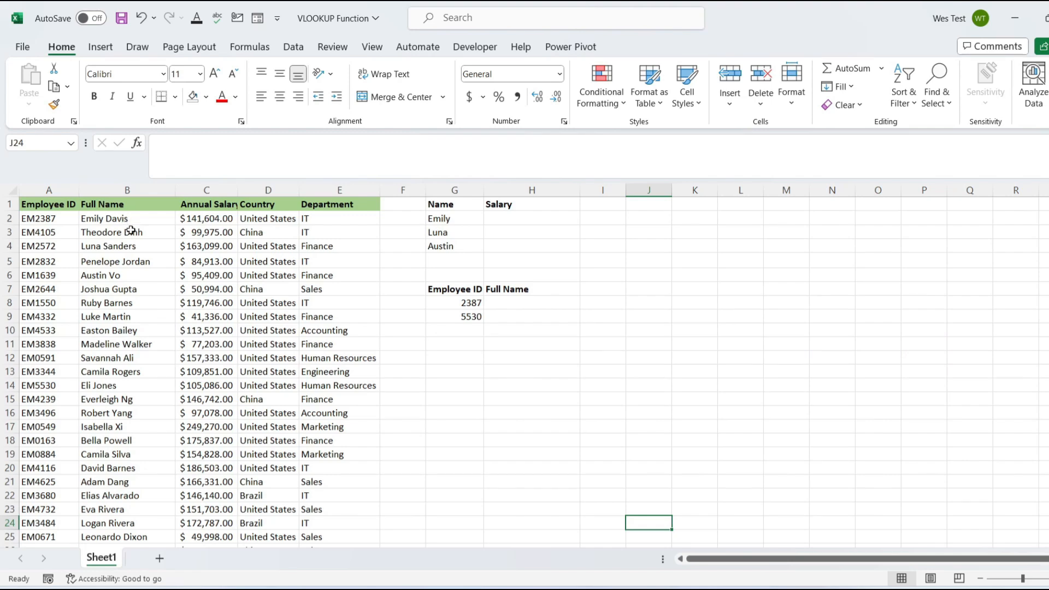
Start a VLOOKUP in H2 on the partial-name sheet with G2&"*" as the wildcard lookup value.
{"action": "left_click_drag", "start_coordinate": [465, 218], "coordinate": [464, 252]}
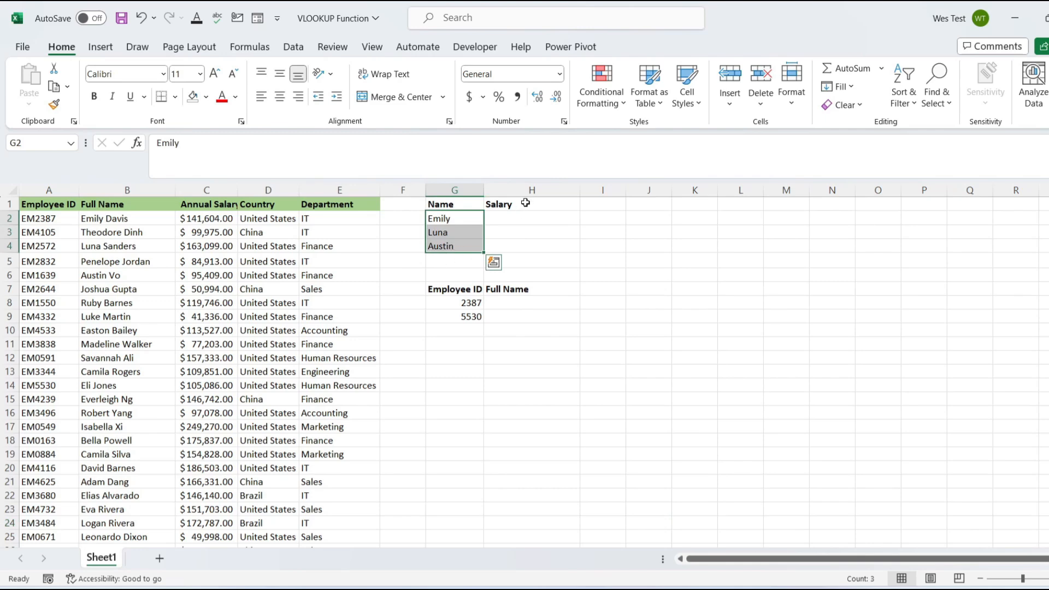
{"action": "left_click", "coordinate": [512, 218]}
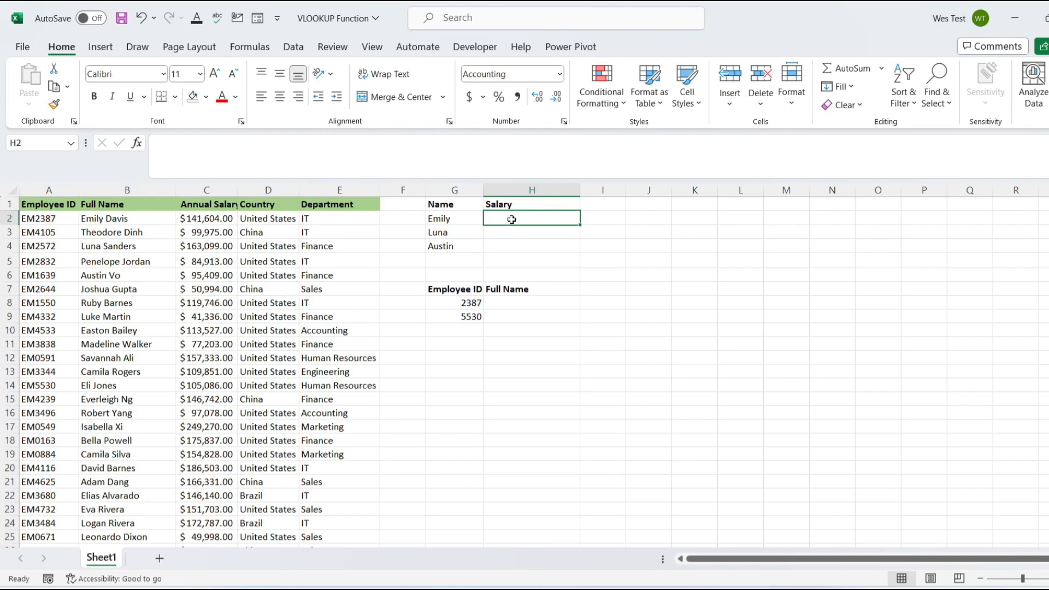
{"action": "type", "text": "=VLo"}
{"action": "double_click", "coordinate": [517, 234]}
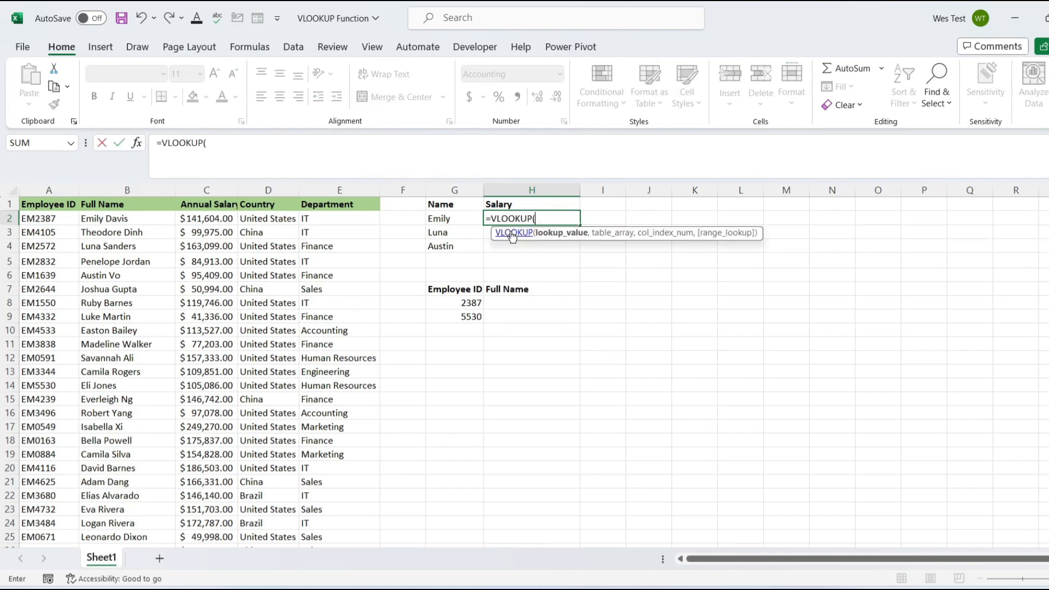
{"action": "left_click", "coordinate": [445, 217]}
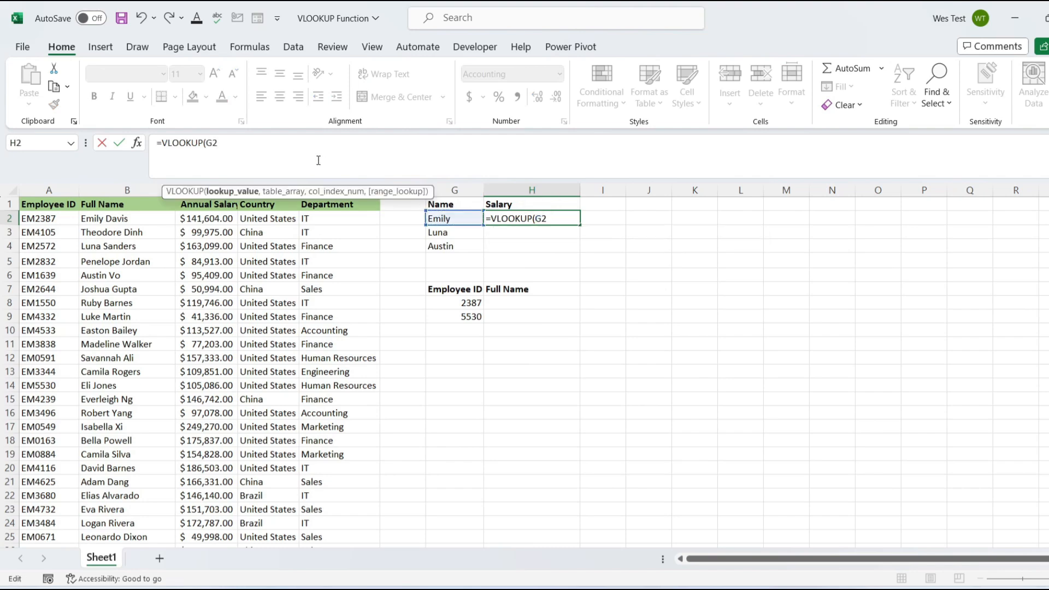
{"action": "type", "text": "&\"*\","}
Set the H2 formula's table array to the Full Name and Annual Salary data as the absolute range $B$2:$C$1001.
{"action": "left_click", "coordinate": [129, 219]}
{"action": "left_click_drag", "start_coordinate": [130, 219], "coordinate": [188, 219]}
{"action": "key", "text": "ctrl+shift+Down"}
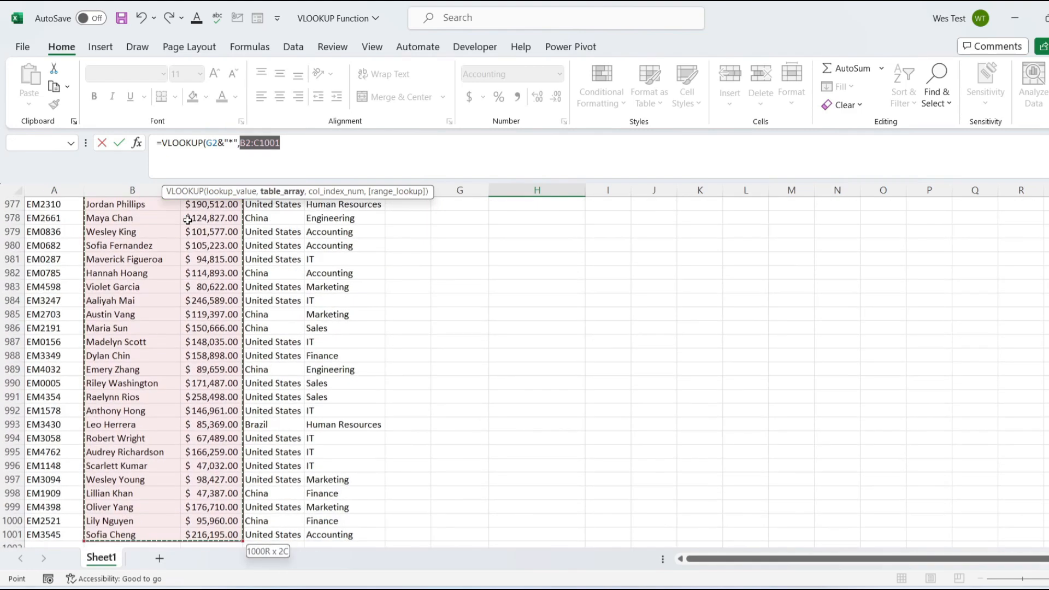
{"action": "left_click_drag", "start_coordinate": [1048, 524], "coordinate": [1048, 203]}
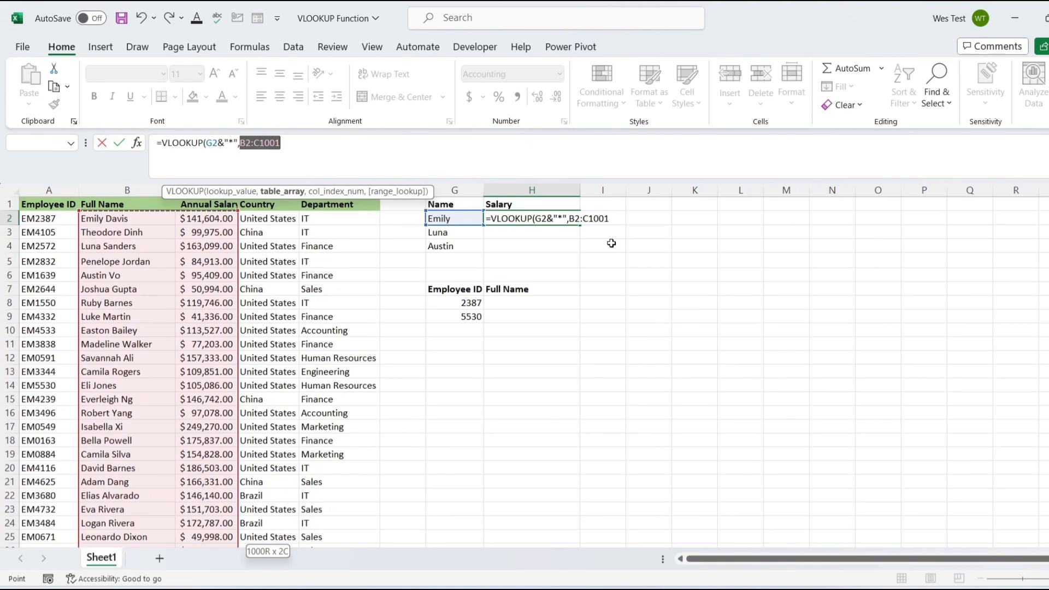
{"action": "key", "text": "F4"}
Set the H2 formula's column index to 2 and its range lookup to FALSE for an exact match.
{"action": "type", "text": ",2,"}
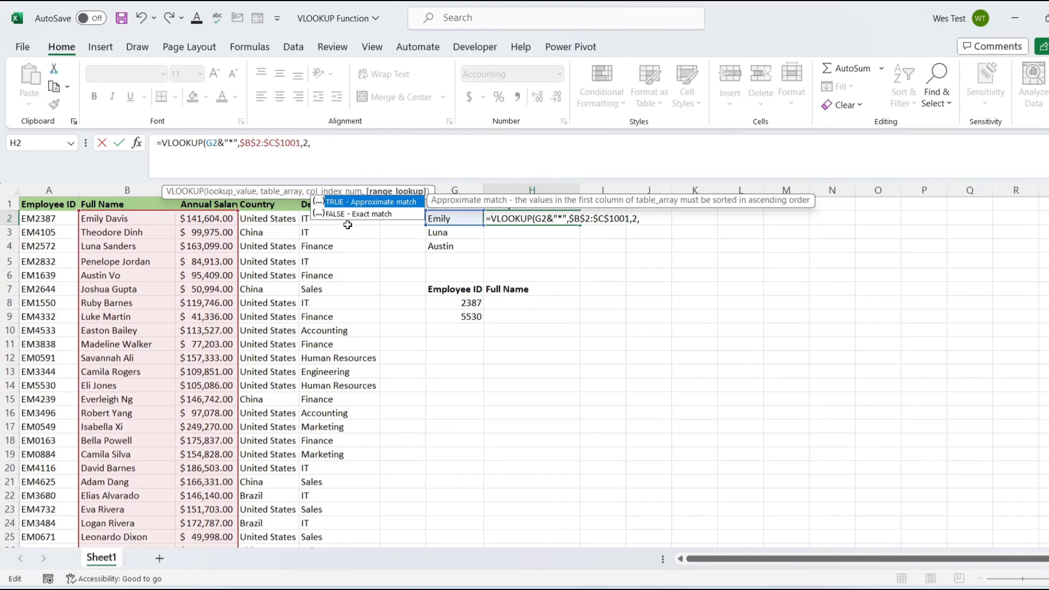
{"action": "key", "text": "Down"}
{"action": "key", "text": "Tab"}
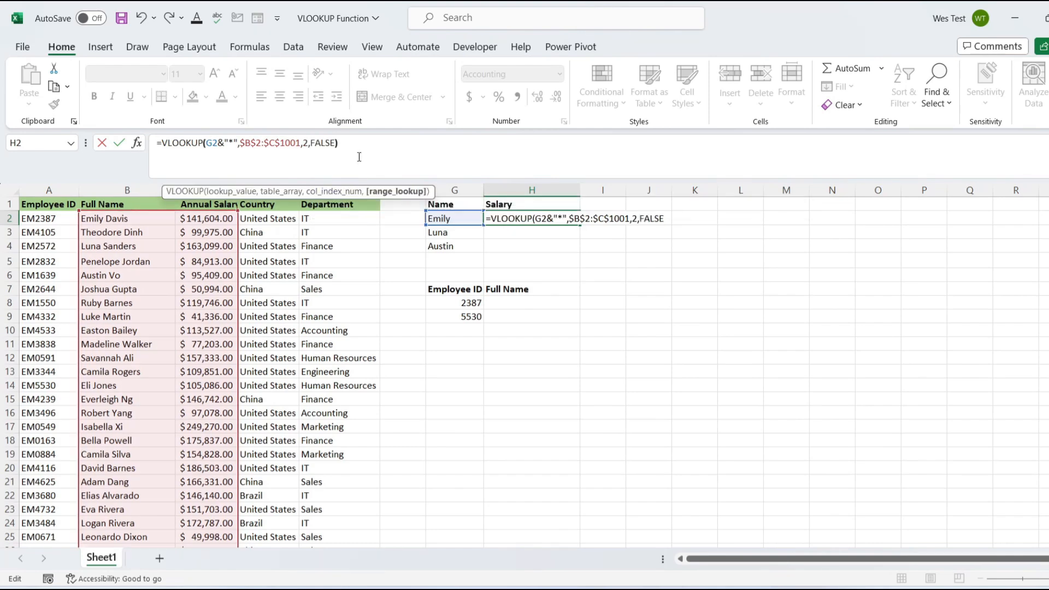
Commit the H2 wildcard formula and fill it down the Salary column to H4.
{"action": "key", "text": "Return"}
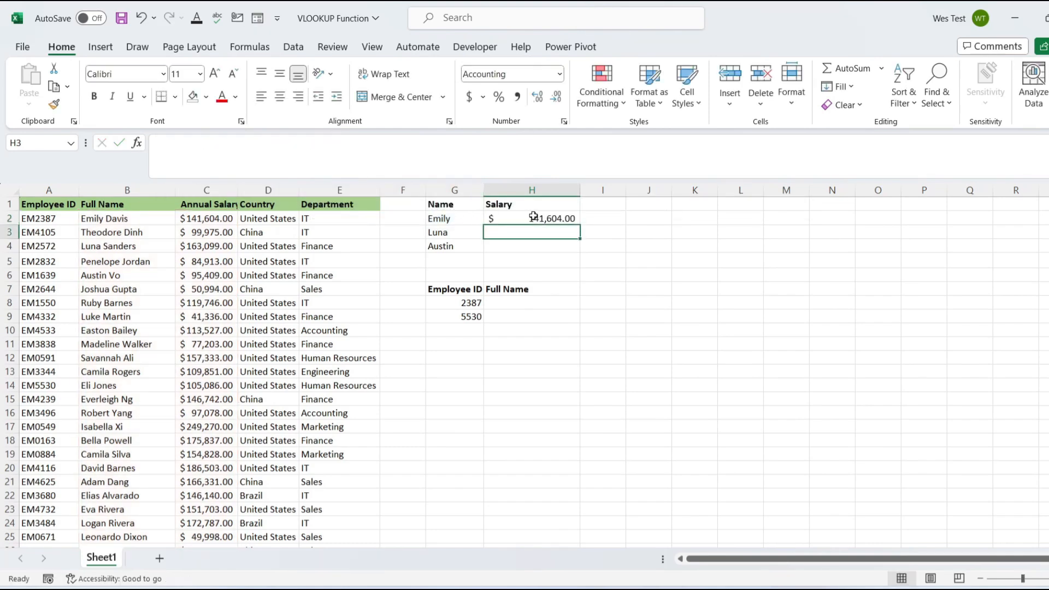
{"action": "left_click", "coordinate": [532, 218]}
{"action": "left_click_drag", "start_coordinate": [580, 224], "coordinate": [580, 257]}
{"action": "left_click", "coordinate": [454, 371]}
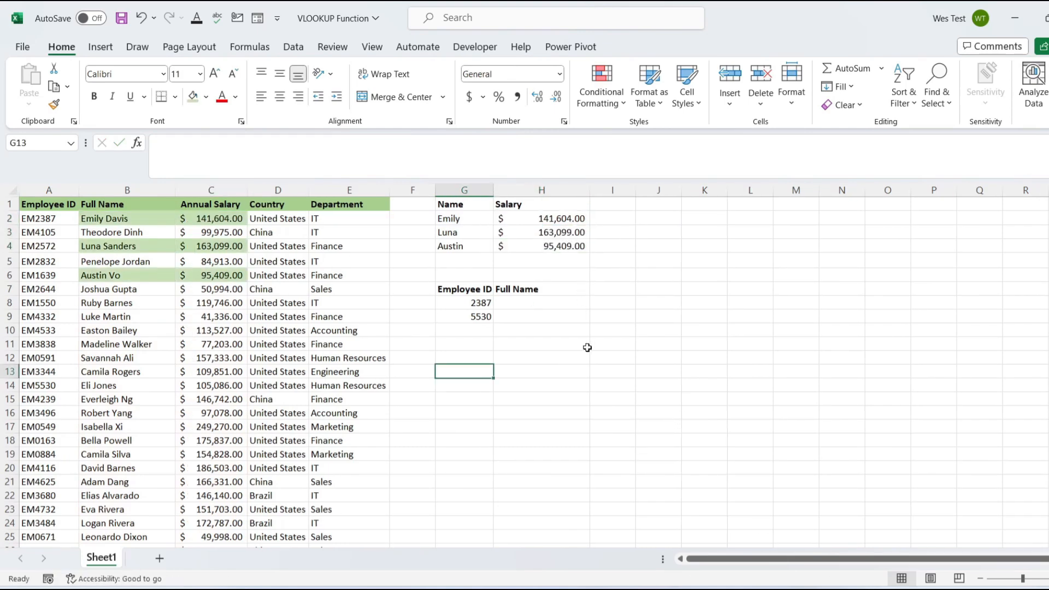
{"action": "left_click", "coordinate": [581, 342]}
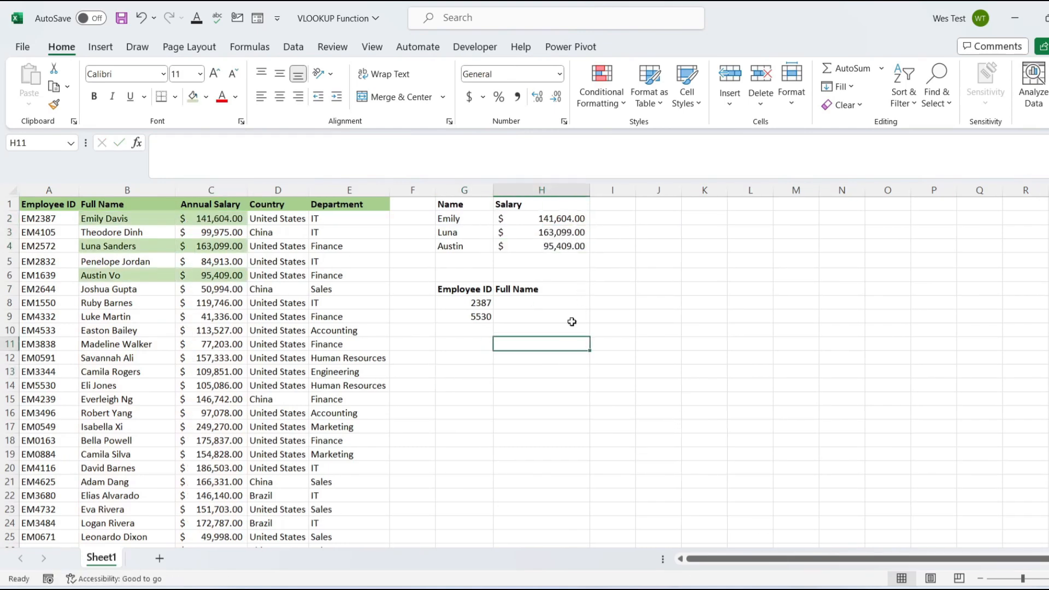
{"action": "left_click", "coordinate": [551, 303]}
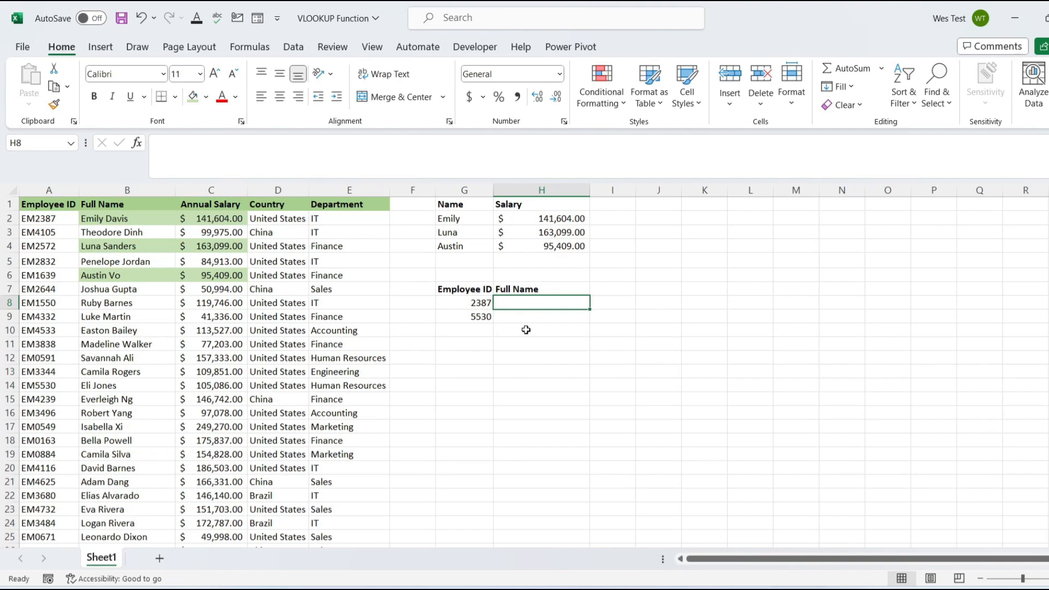
{"action": "left_click", "coordinate": [485, 305]}
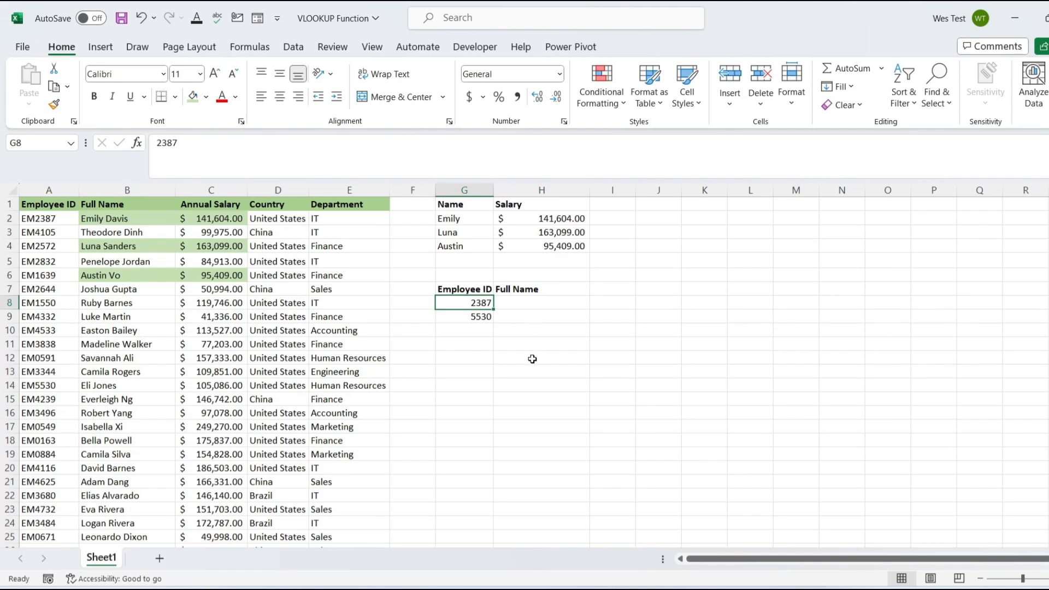
{"action": "left_click", "coordinate": [68, 191]}
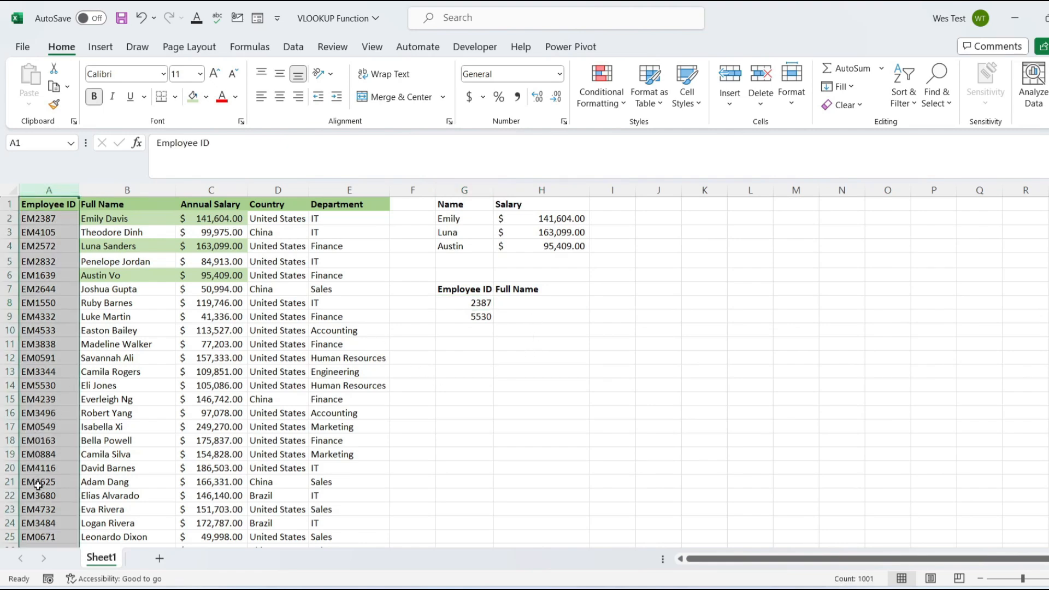
Start a VLOOKUP in H8 with "??"&G8 as the wildcard lookup value for the partial employee ID.
{"action": "left_click", "coordinate": [549, 308]}
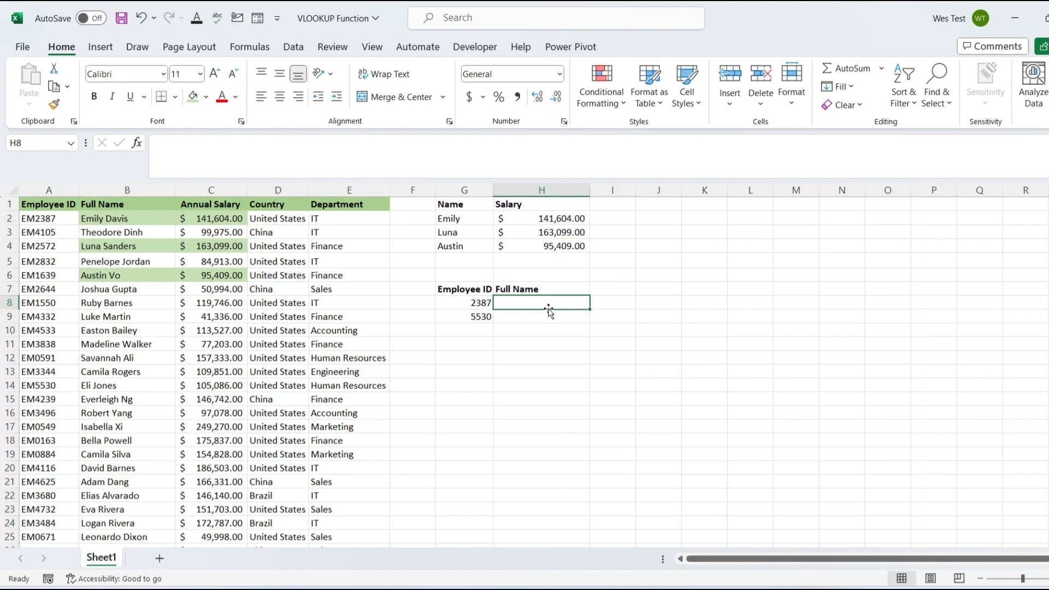
{"action": "type", "text": "=Vloo"}
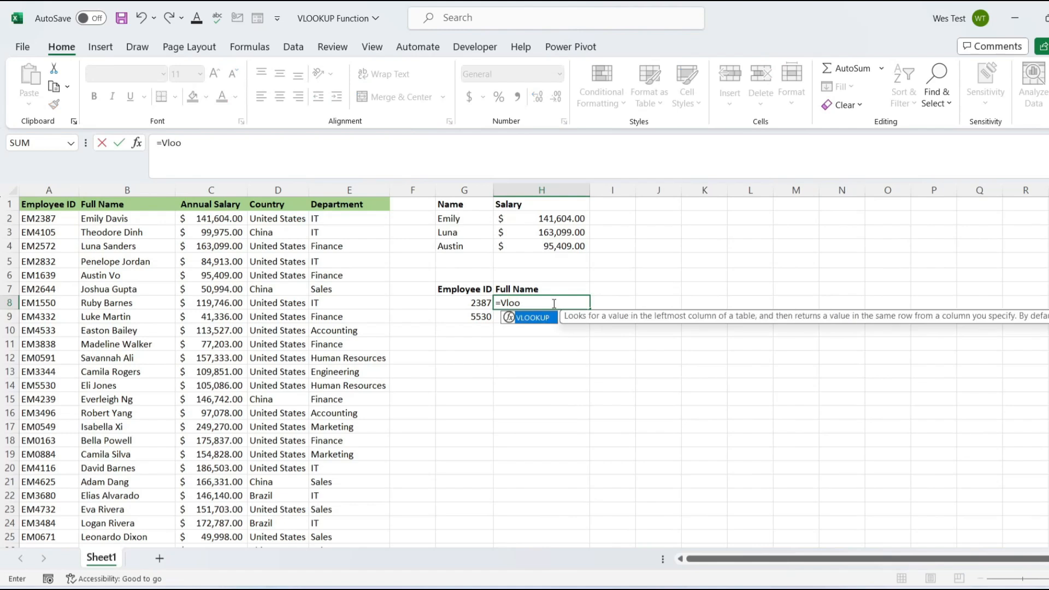
{"action": "double_click", "coordinate": [548, 320]}
{"action": "type", "text": "\"??\"&"}
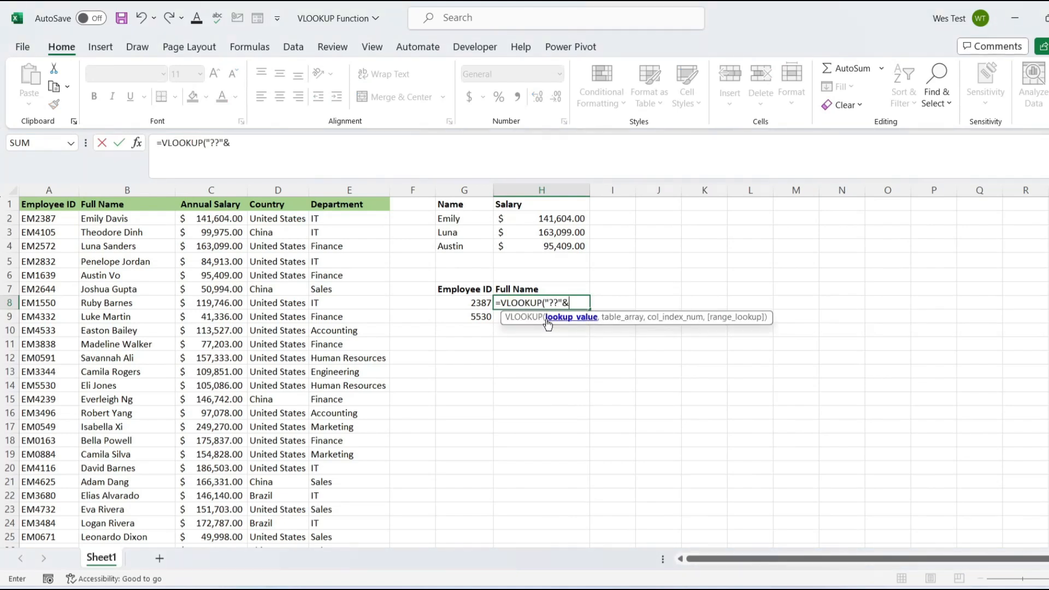
{"action": "left_click", "coordinate": [465, 303]}
{"action": "type", "text": ","}
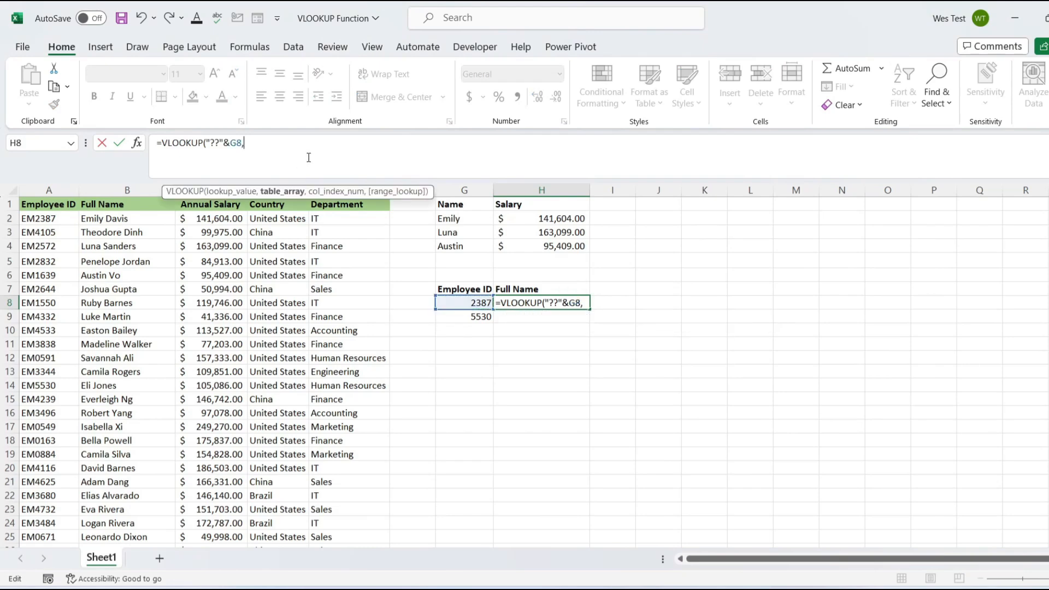
Set the H8 formula's table array to the Employee ID and Full Name data from A2 down as an absolute range.
{"action": "left_click_drag", "start_coordinate": [75, 218], "coordinate": [89, 217]}
{"action": "key", "text": "ctrl+shift+Right"}
{"action": "left_click", "coordinate": [40, 218]}
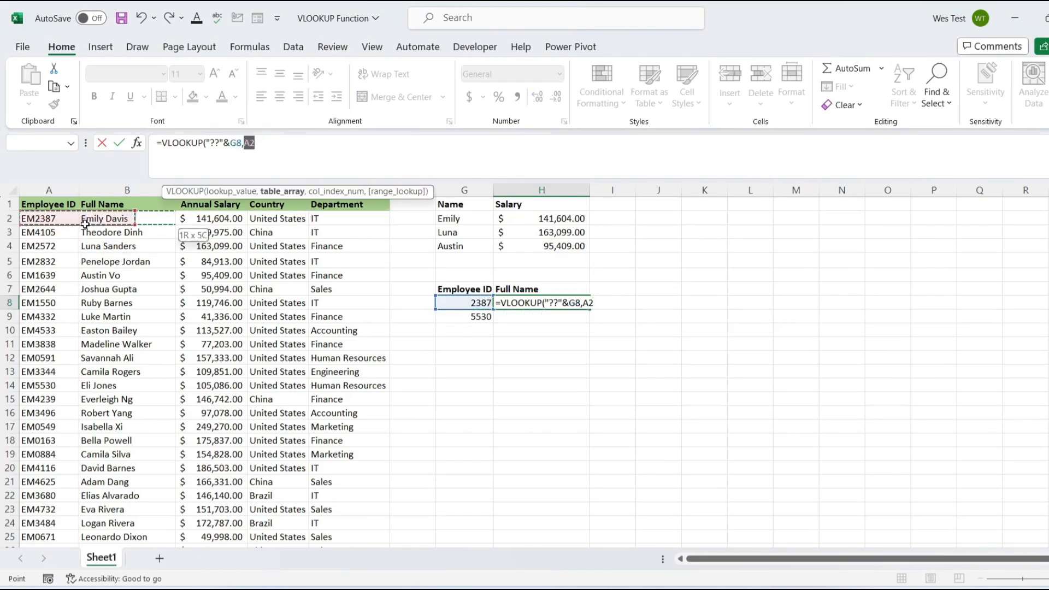
{"action": "key", "text": "shift+Right"}
{"action": "key", "text": "ctrl+shift+Down"}
{"action": "key", "text": "F4"}
Complete the H8 formula with column index 2 and range lookup FALSE for an exact match.
{"action": "left_click", "coordinate": [391, 159]}
{"action": "type", "text": ",2,FALSE)"}
{"action": "key", "text": "Return"}
Fill the H8 formula down the Full Name column to H9.
{"action": "left_click", "coordinate": [553, 298]}
{"action": "left_click_drag", "start_coordinate": [589, 309], "coordinate": [589, 323]}
{"action": "left_click", "coordinate": [617, 340]}
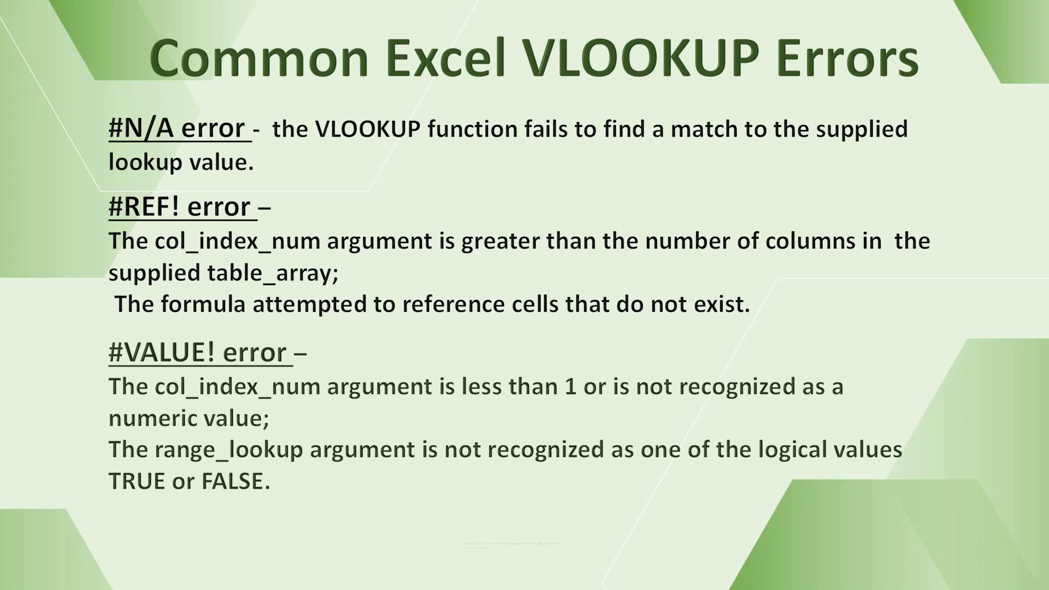
{"action": "key", "text": "Right"}
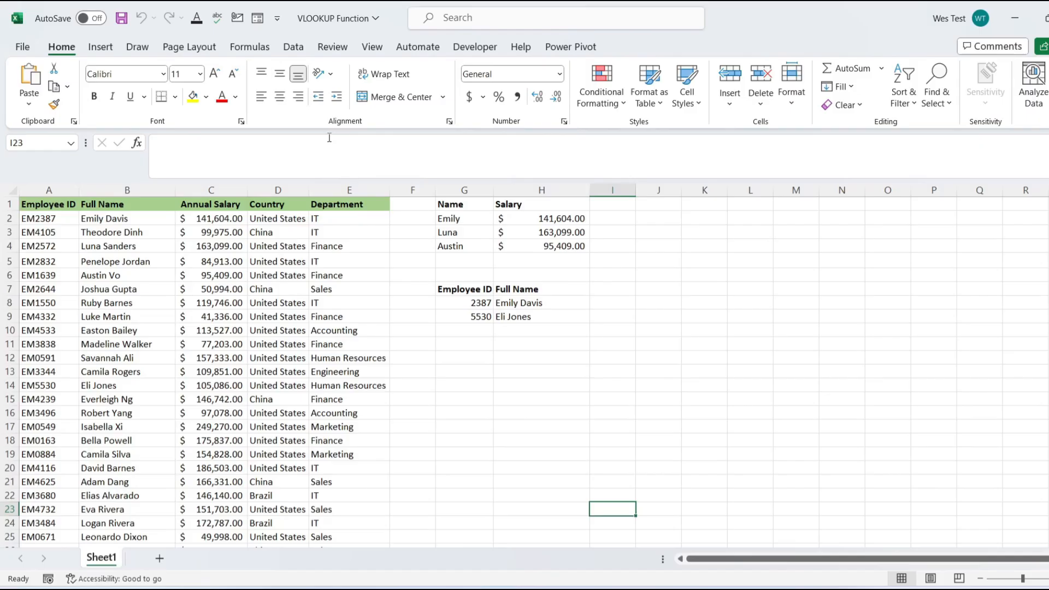
{"action": "left_click", "coordinate": [335, 332]}
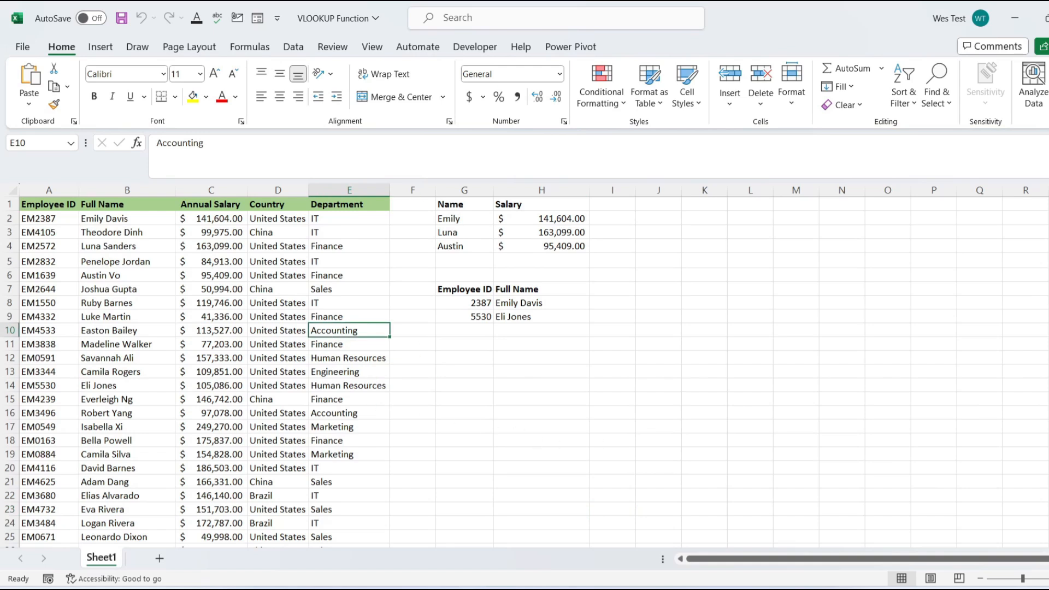
{"action": "left_click", "coordinate": [1048, 454]}
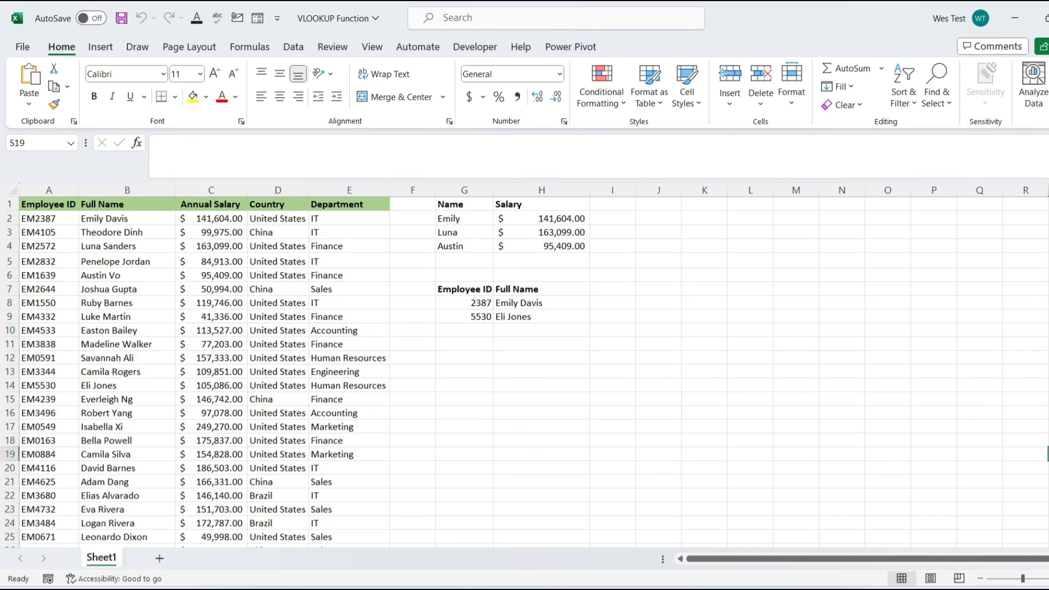